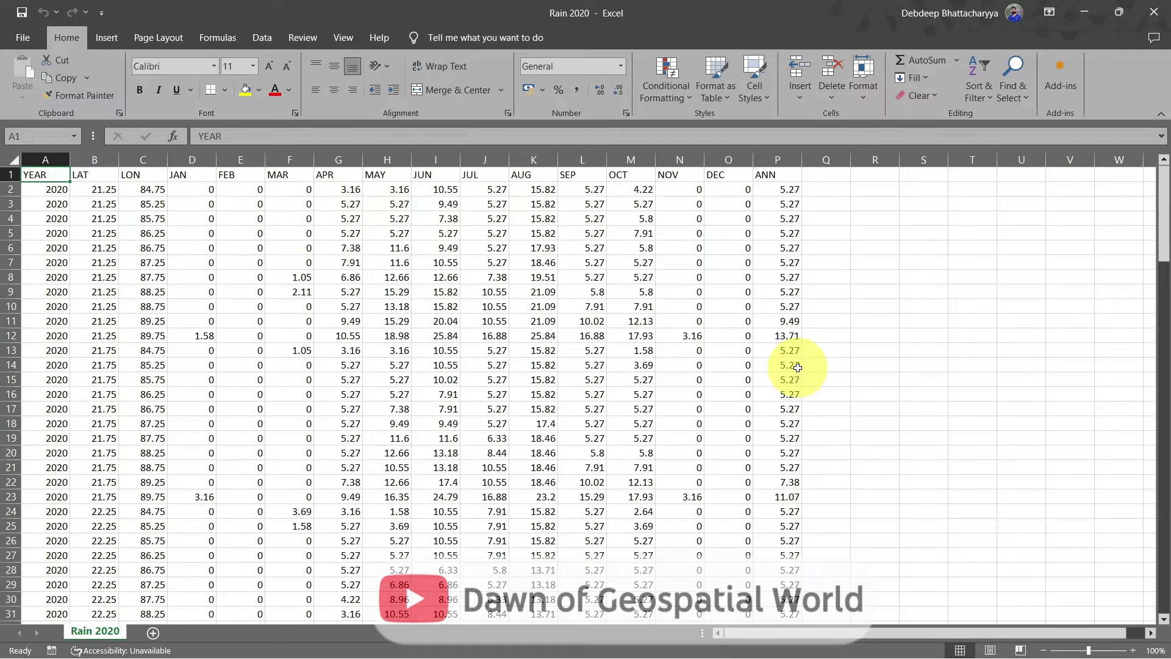
# Scroll through the Rain 2020 sheet's LAT, LON and monthly rainfall columns in Excel.
pyautogui.moveTo(1164, 224); pyautogui.dragTo(1166, 450)
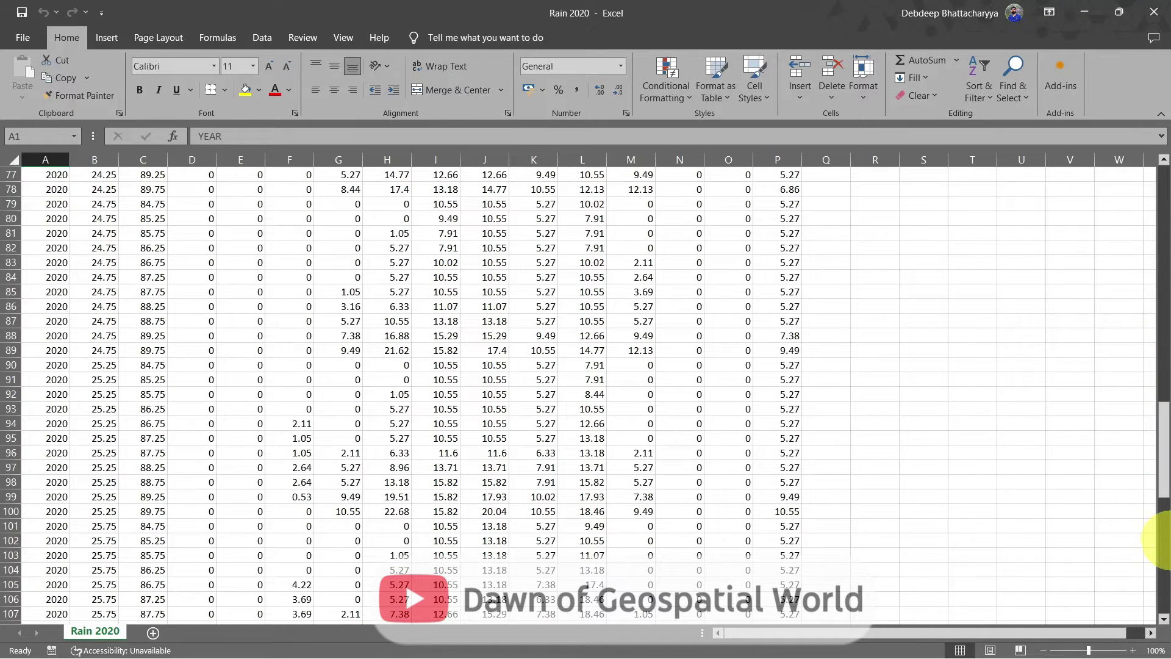
pyautogui.click(1168, 557)
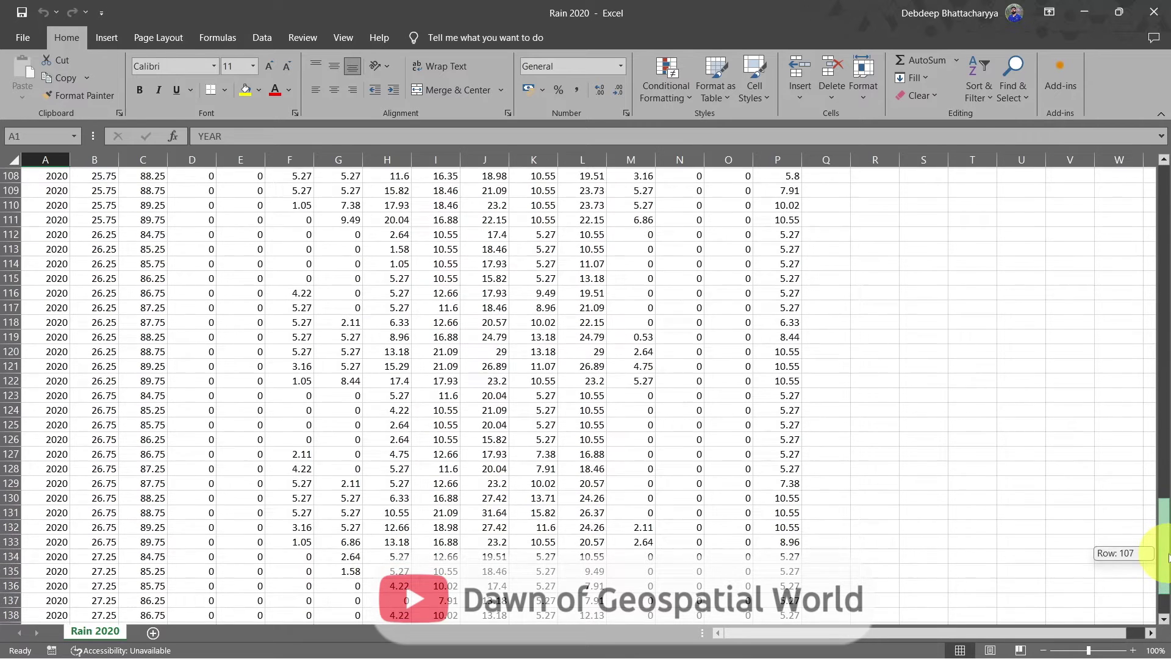
pyautogui.moveTo(1168, 557); pyautogui.dragTo(1166, 294)
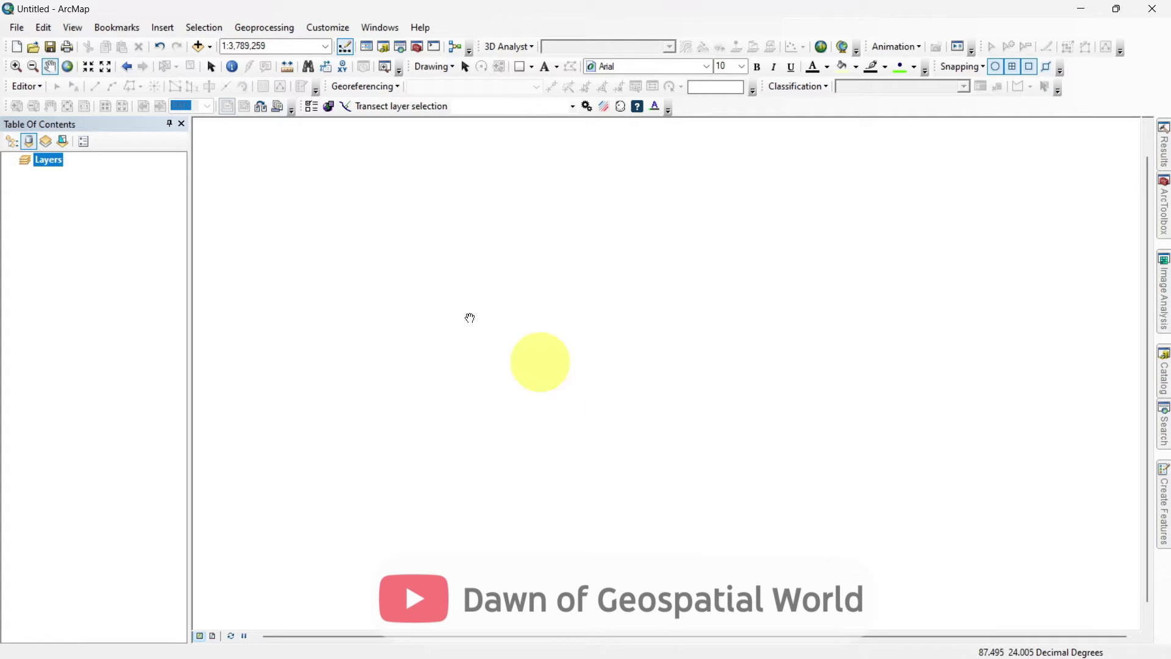
# Add the Rain 2020.csv table to the ArcMap map.
pyautogui.click(197, 47)
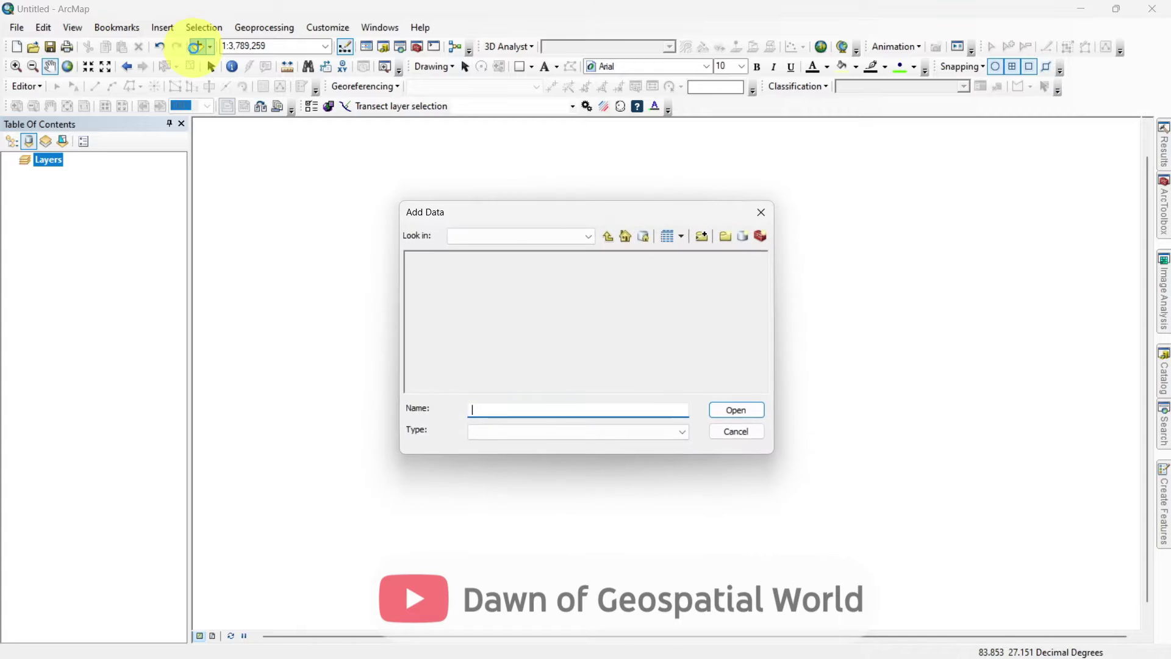
pyautogui.click(431, 272)
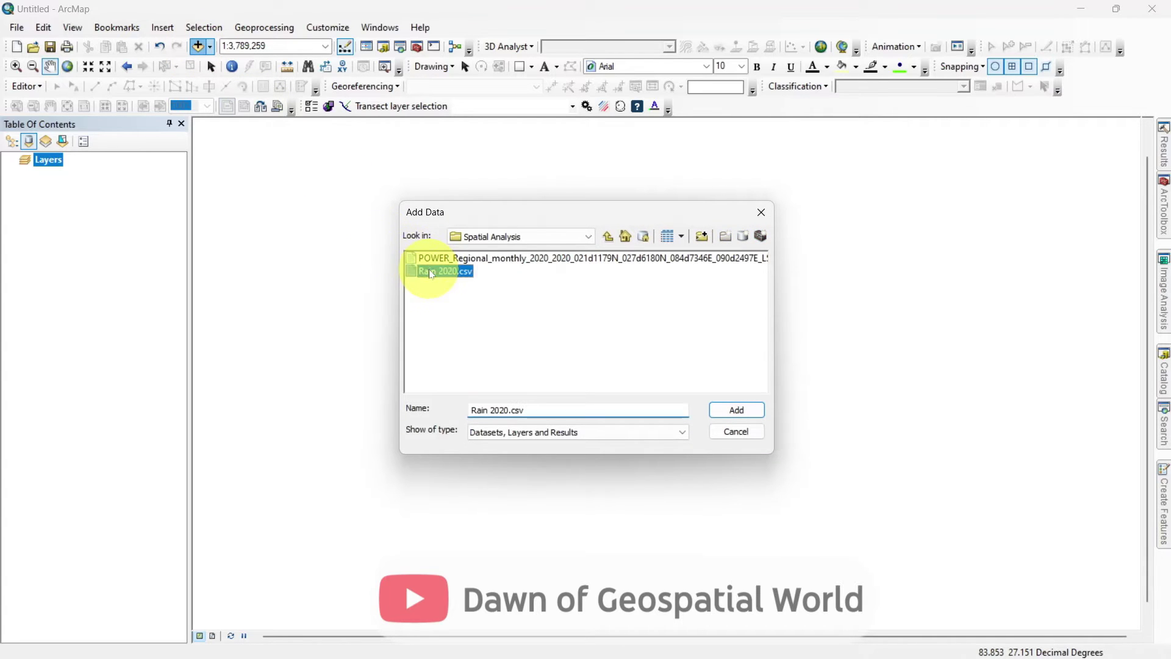
pyautogui.click(735, 410)
# Display Rain 2020.csv as XY points with X=LON, Y=LAT in GCS WGS 1984.
pyautogui.rightClick(99, 188)
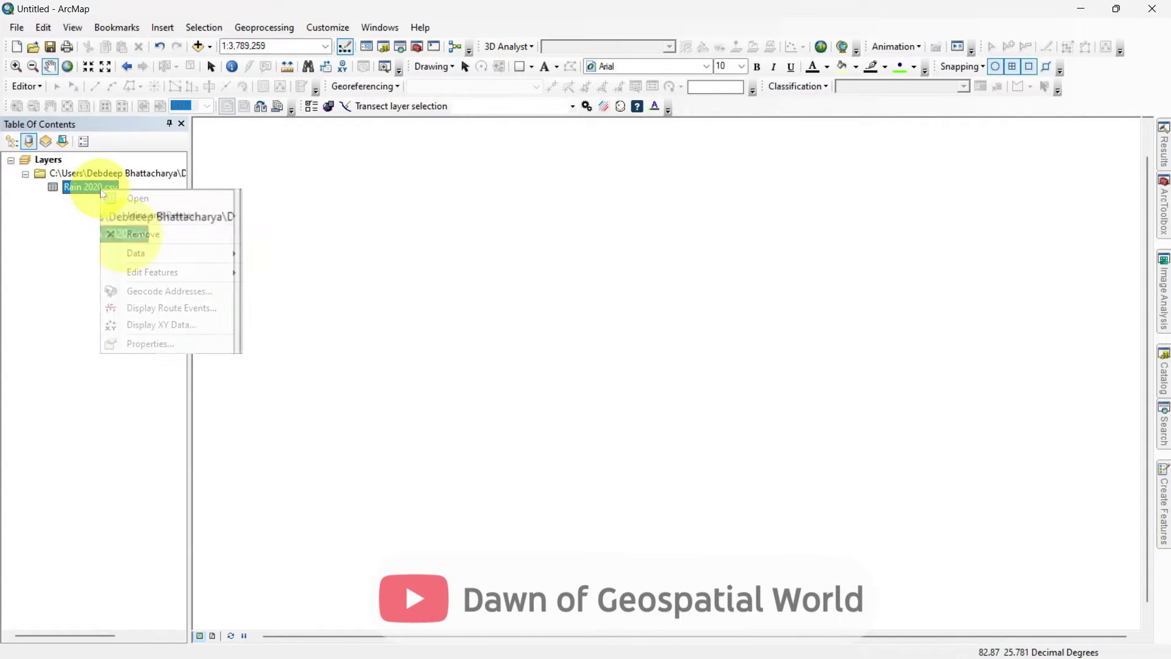
pyautogui.click(156, 328)
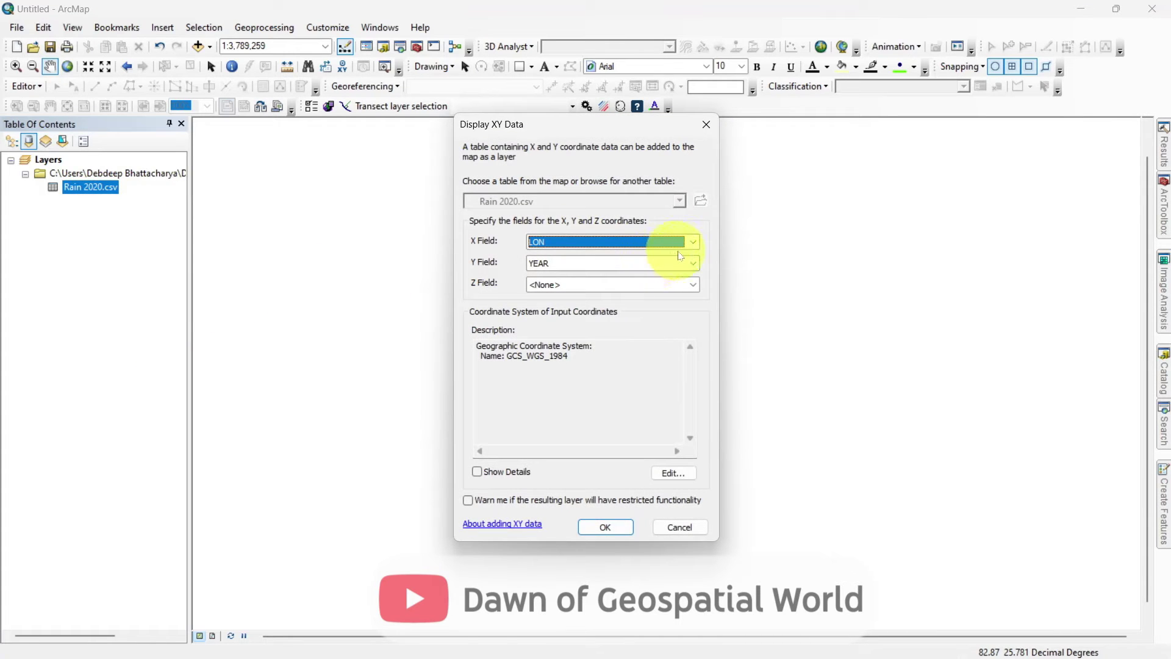
pyautogui.click(696, 263)
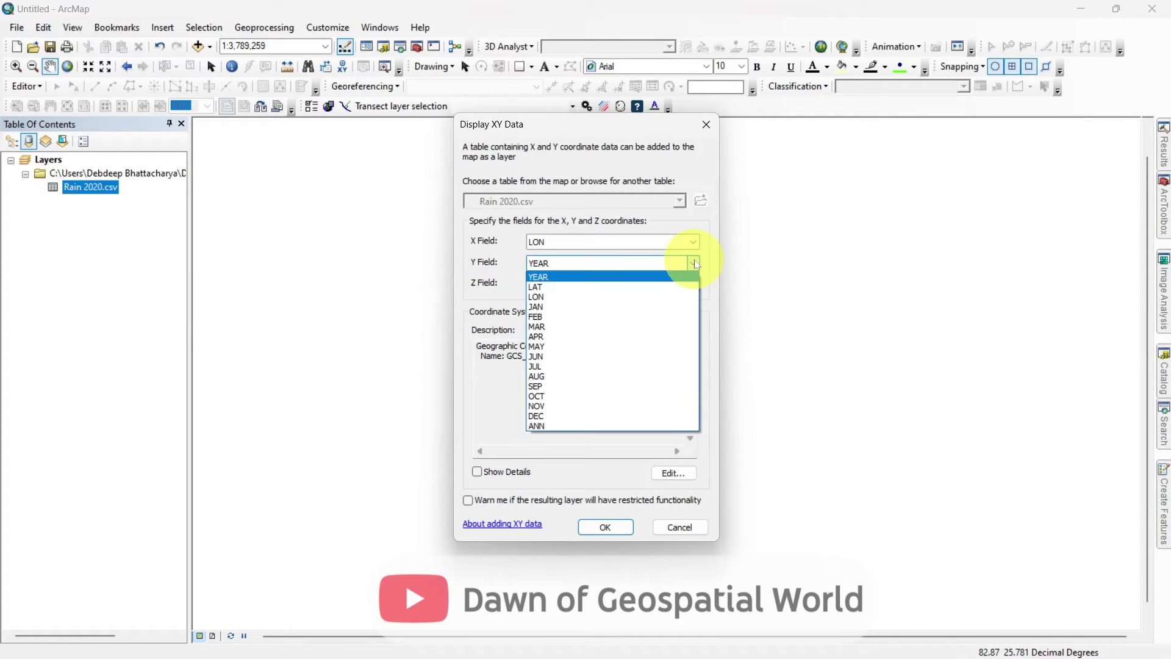
pyautogui.click(650, 294)
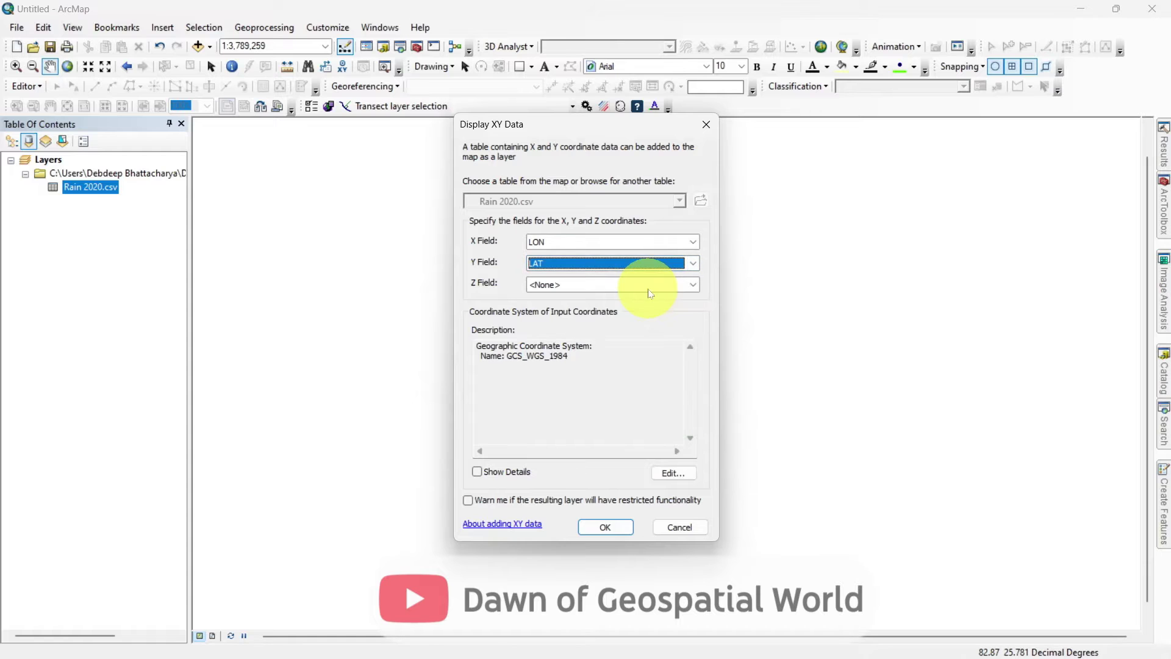
pyautogui.click(682, 478)
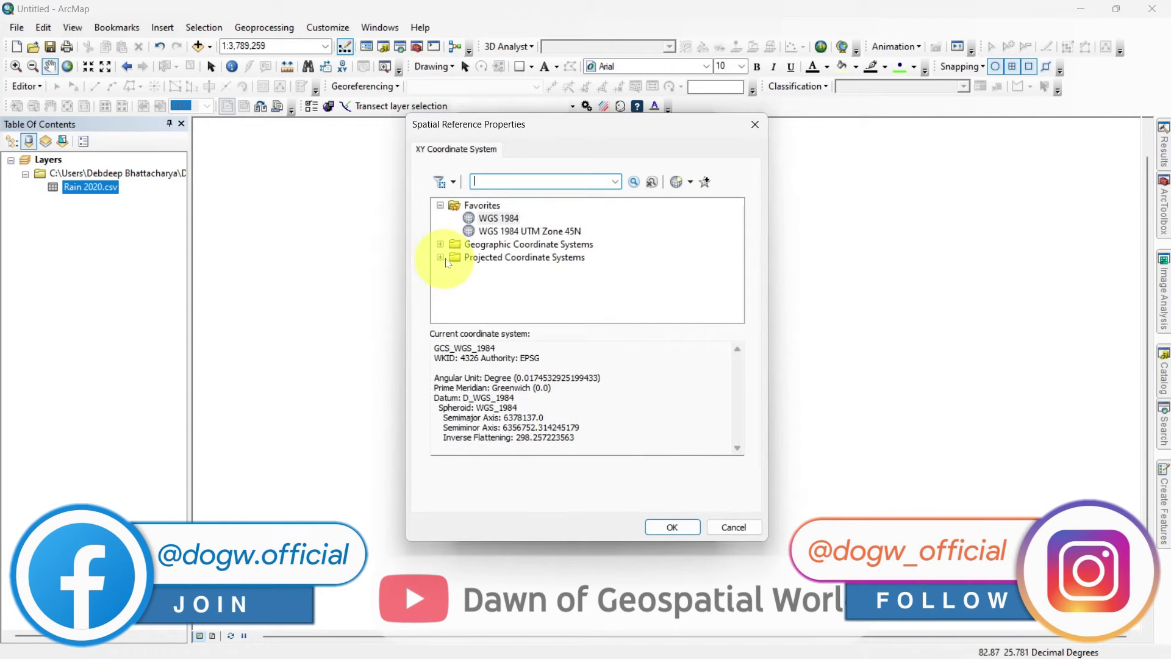
pyautogui.click(440, 244)
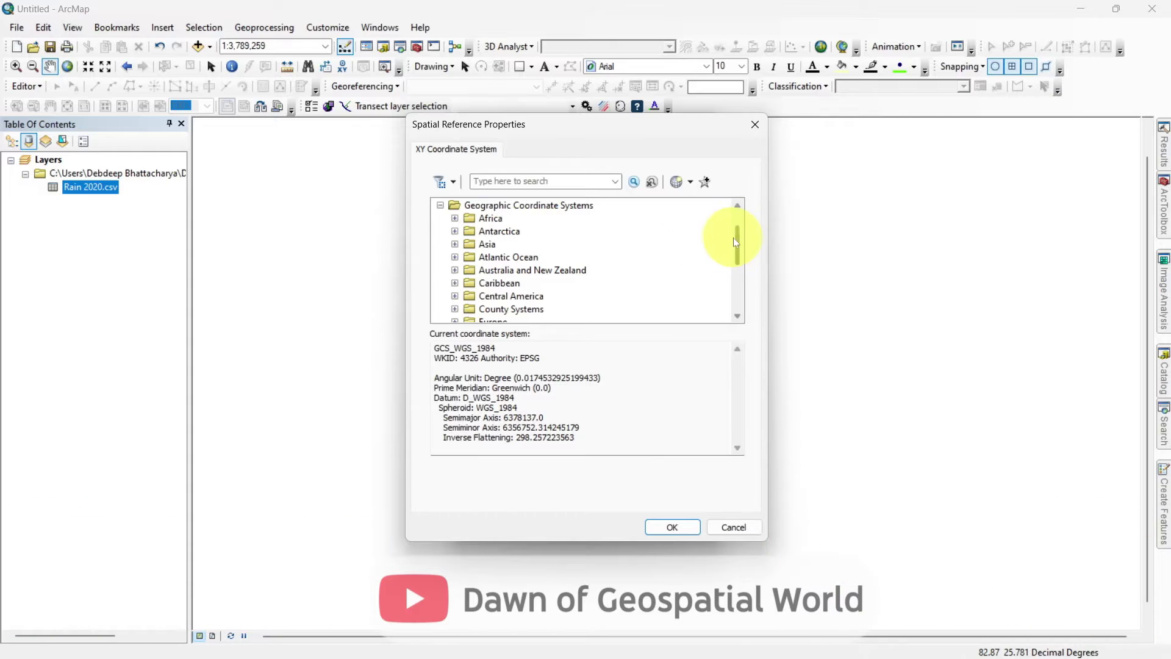
pyautogui.moveTo(734, 242); pyautogui.dragTo(736, 284)
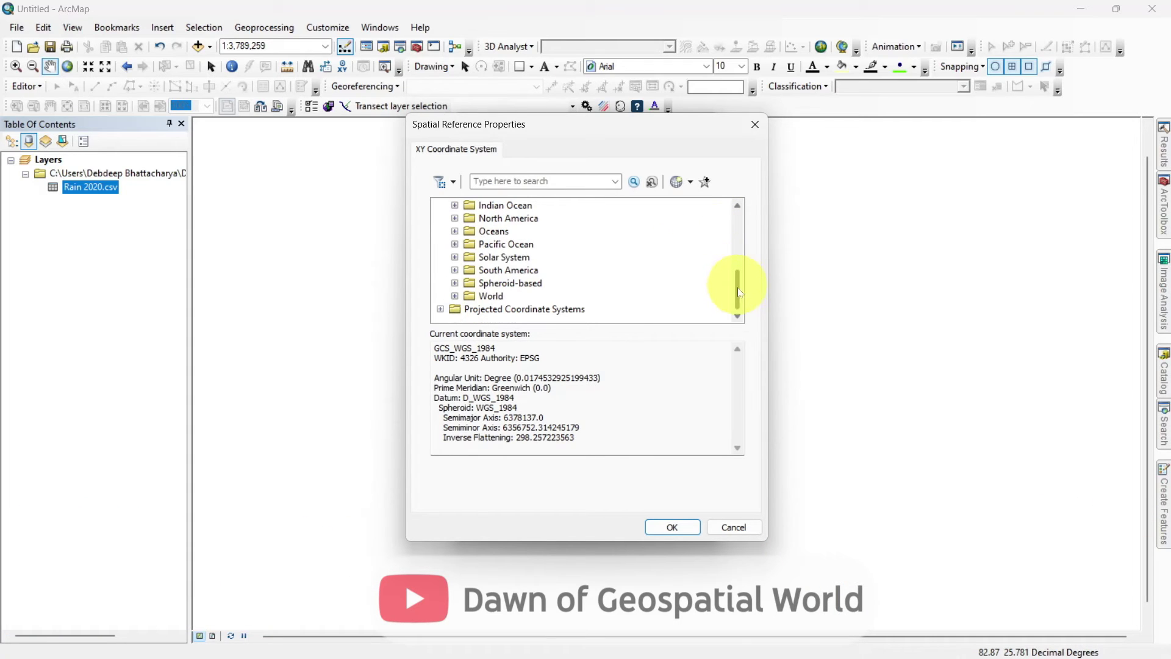
pyautogui.click(454, 296)
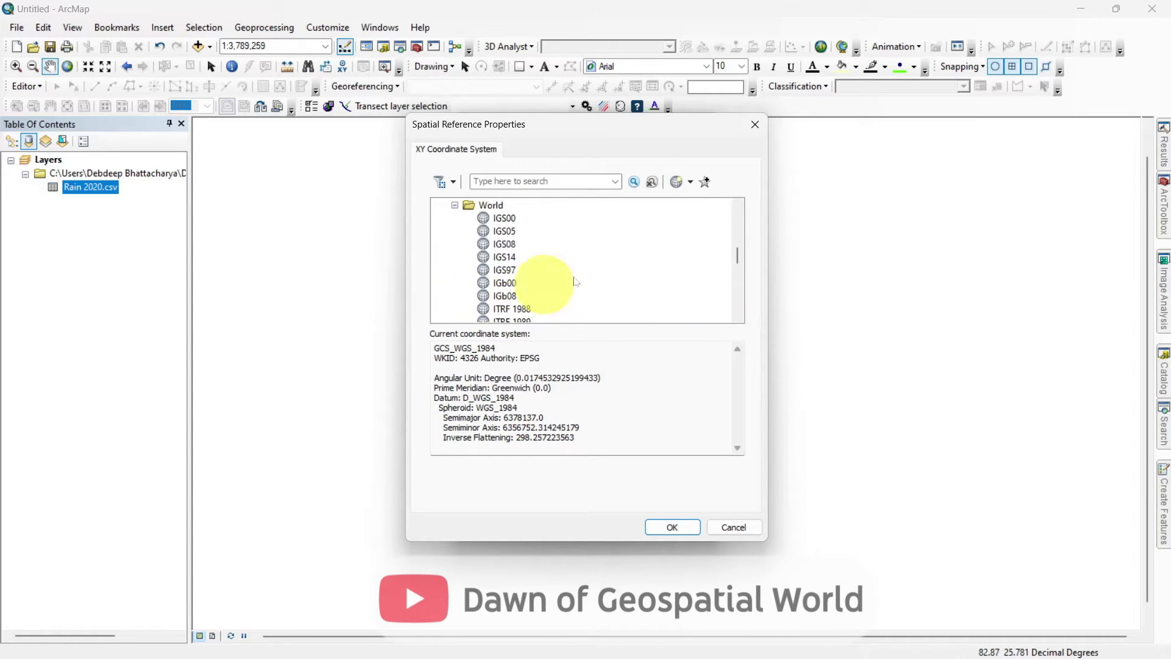
pyautogui.scroll(-15, 739, 275)
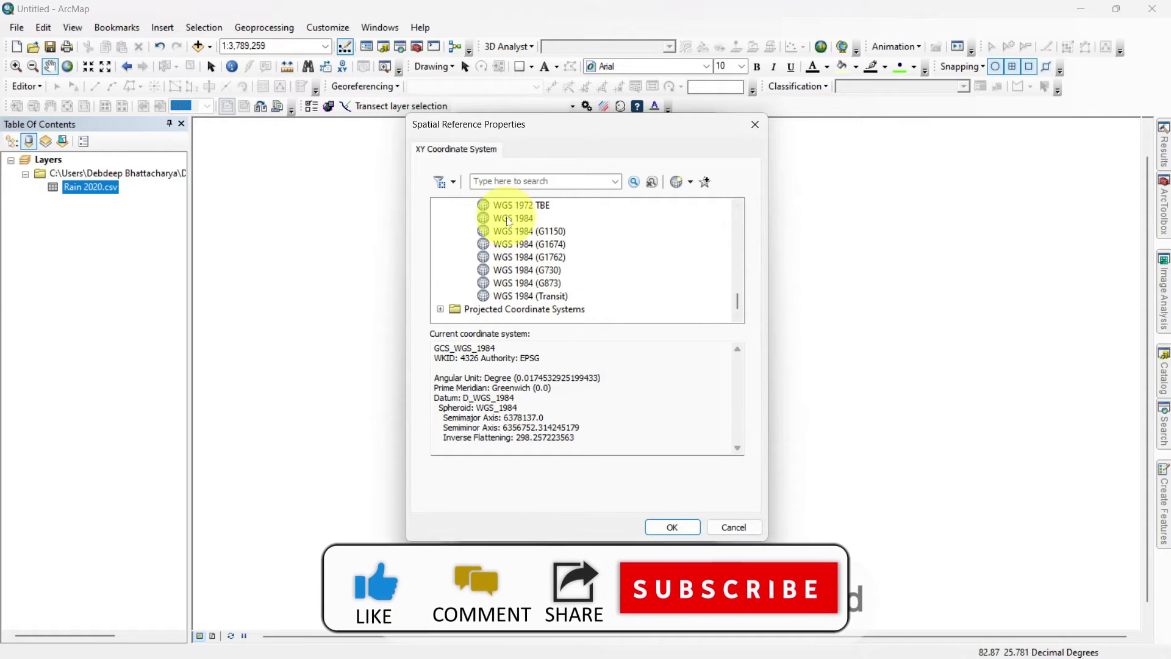
pyautogui.click(669, 525)
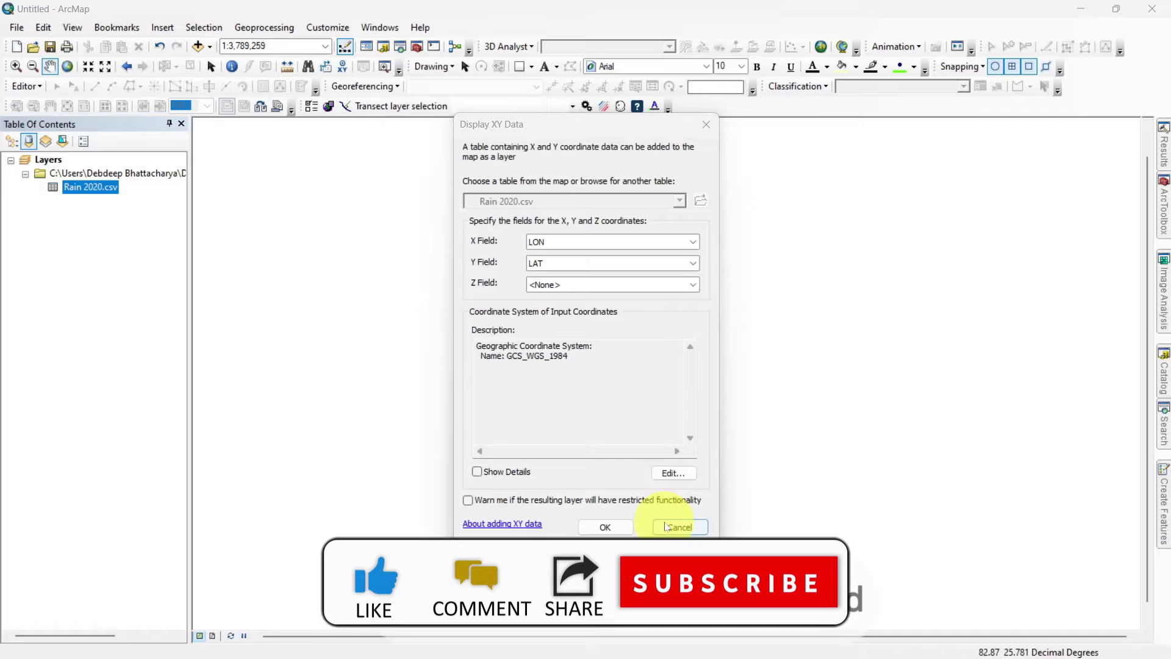
pyautogui.click(609, 522)
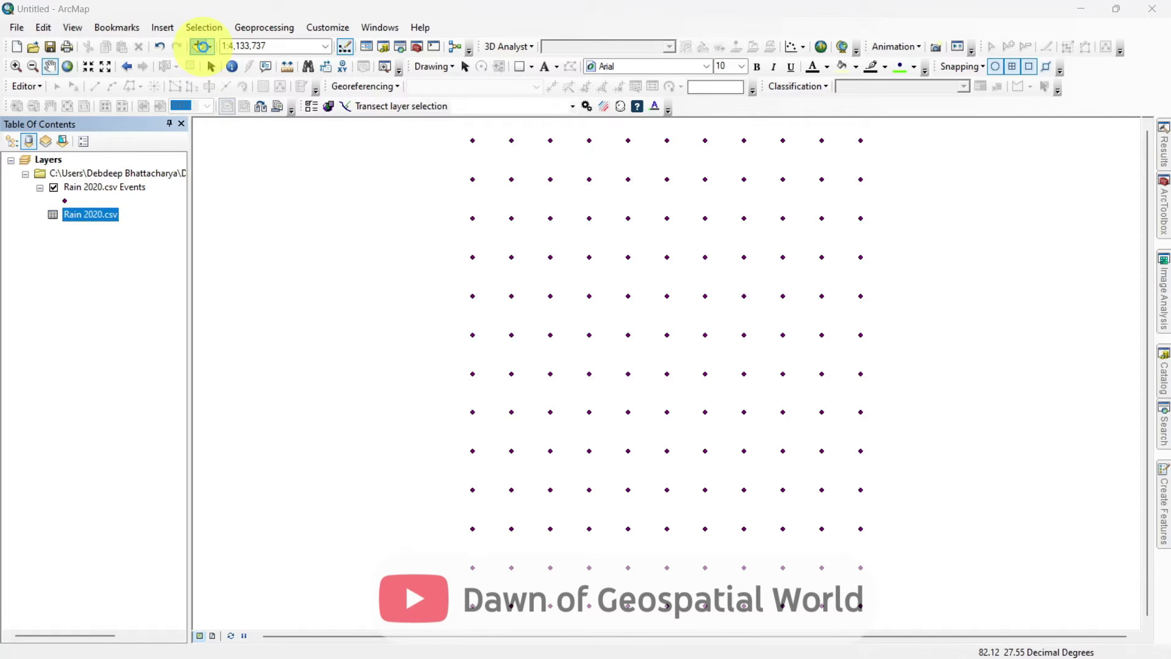
# Add India_States_2023.shp and select the West Bengal polygon.
pyautogui.click(202, 46)
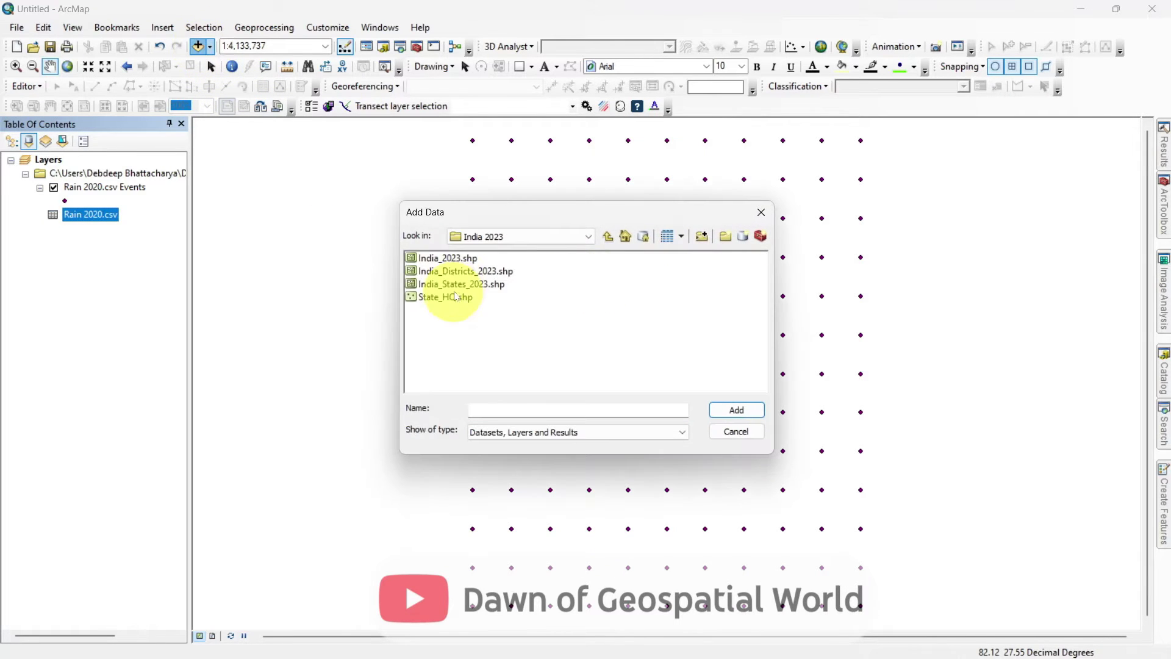
pyautogui.click(462, 284)
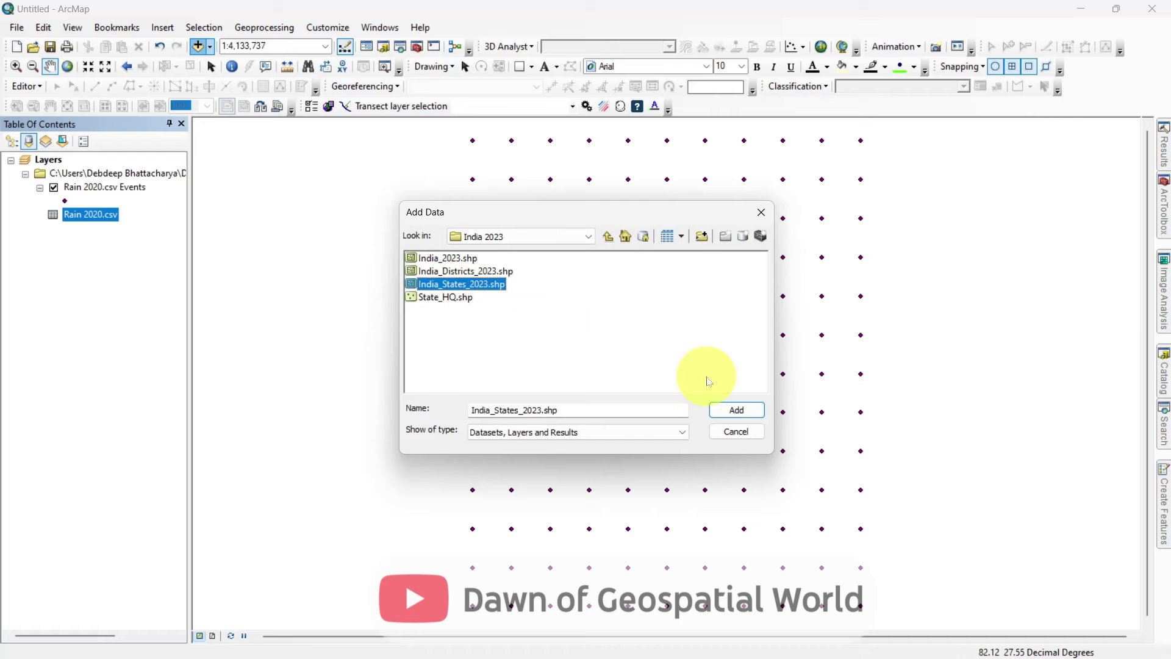
pyautogui.click(736, 410)
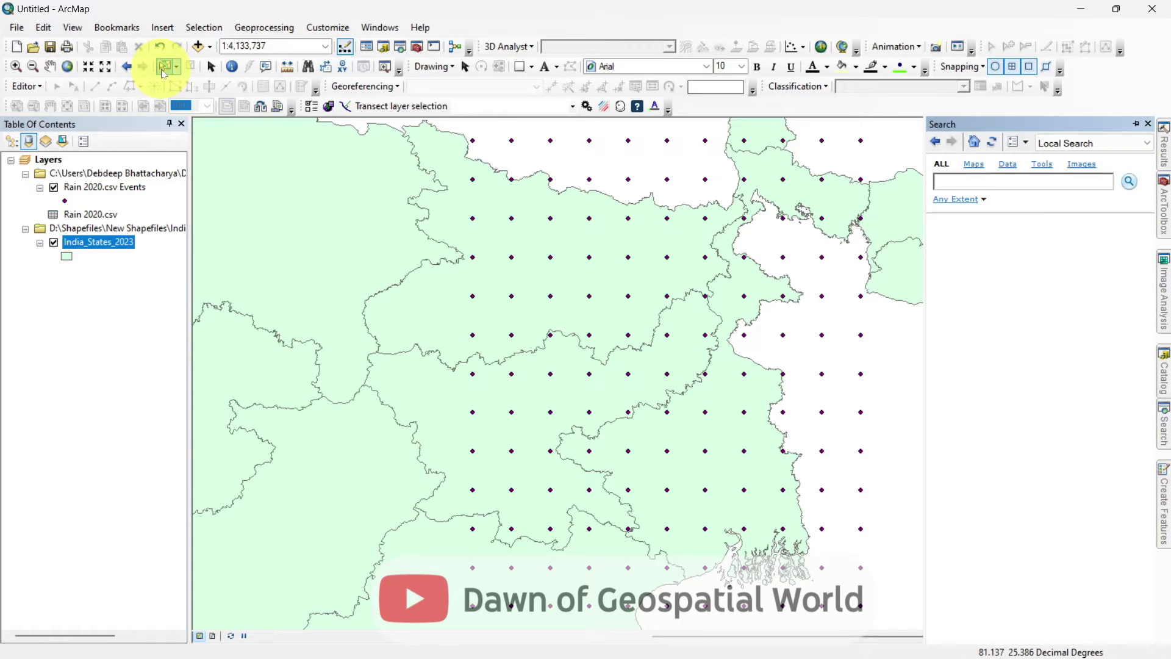
pyautogui.click(163, 67)
pyautogui.click(726, 387)
# Export West Bengal as West_Bengal to the Spatial Analysis folder, add it, and remove India_States_2023.
pyautogui.rightClick(98, 242)
pyautogui.click(356, 520)
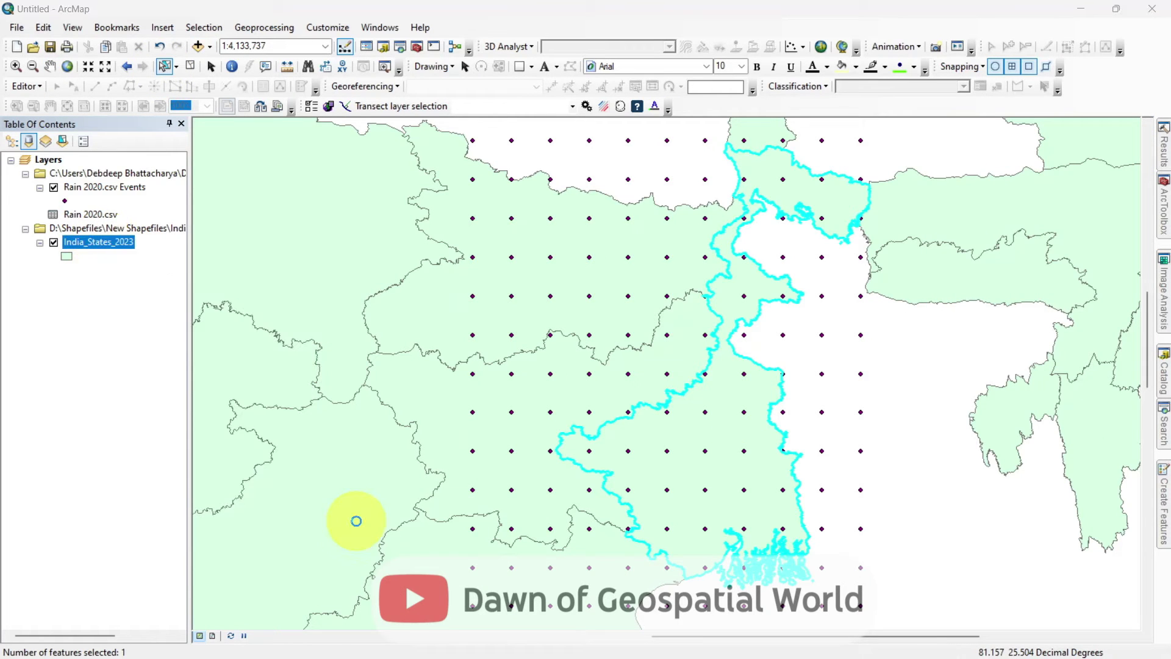
pyautogui.click(716, 358)
pyautogui.click(589, 236)
pyautogui.click(581, 307)
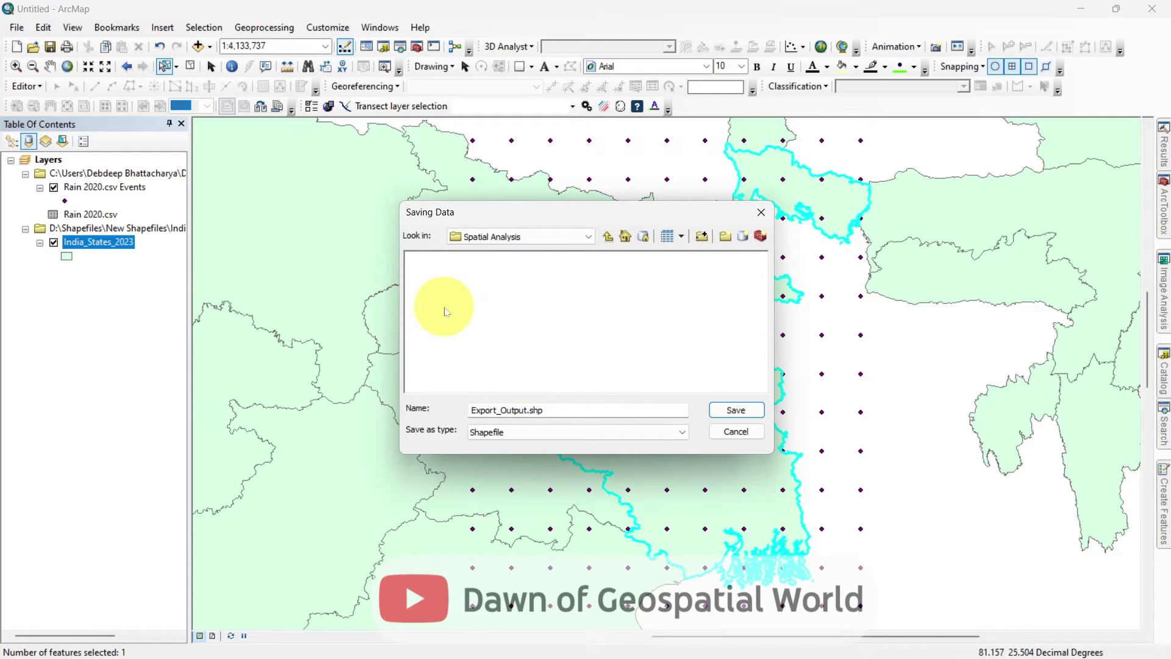
pyautogui.write('West Bengal')
pyautogui.press('Return')
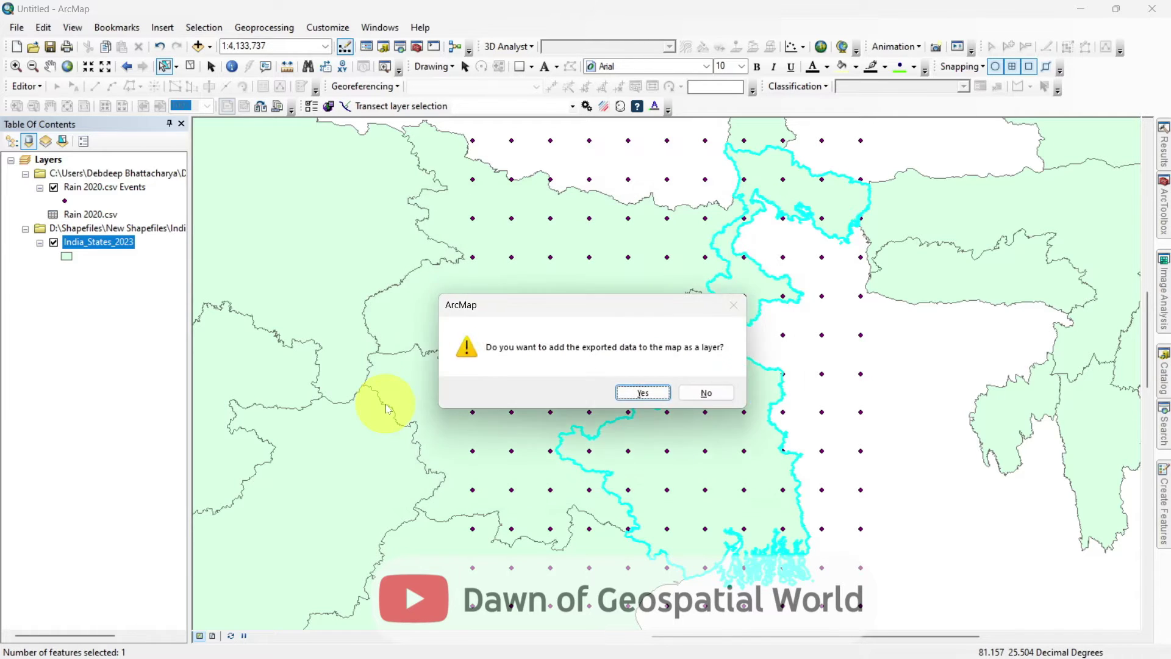
pyautogui.press('Return')
pyautogui.press('Delete')
pyautogui.moveTo(1164, 438)
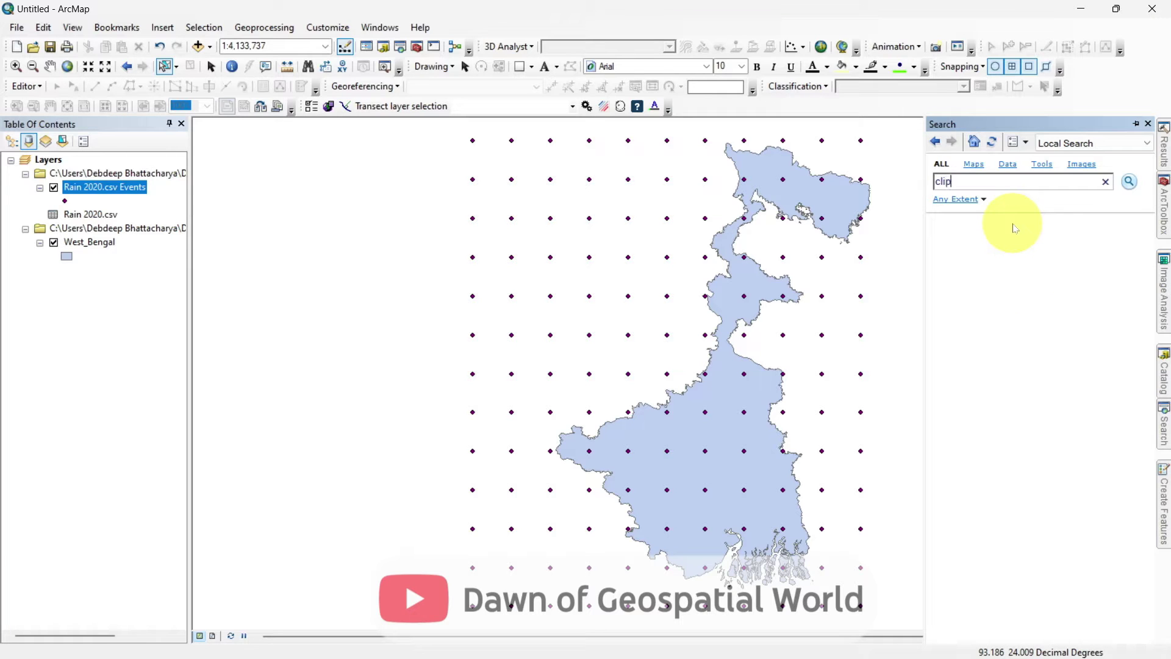
# Set up Clip (Analysis) with Rain 2020.csv Events as input and West_Bengal as clip boundary.
pyautogui.write('clip')
pyautogui.press('Return')
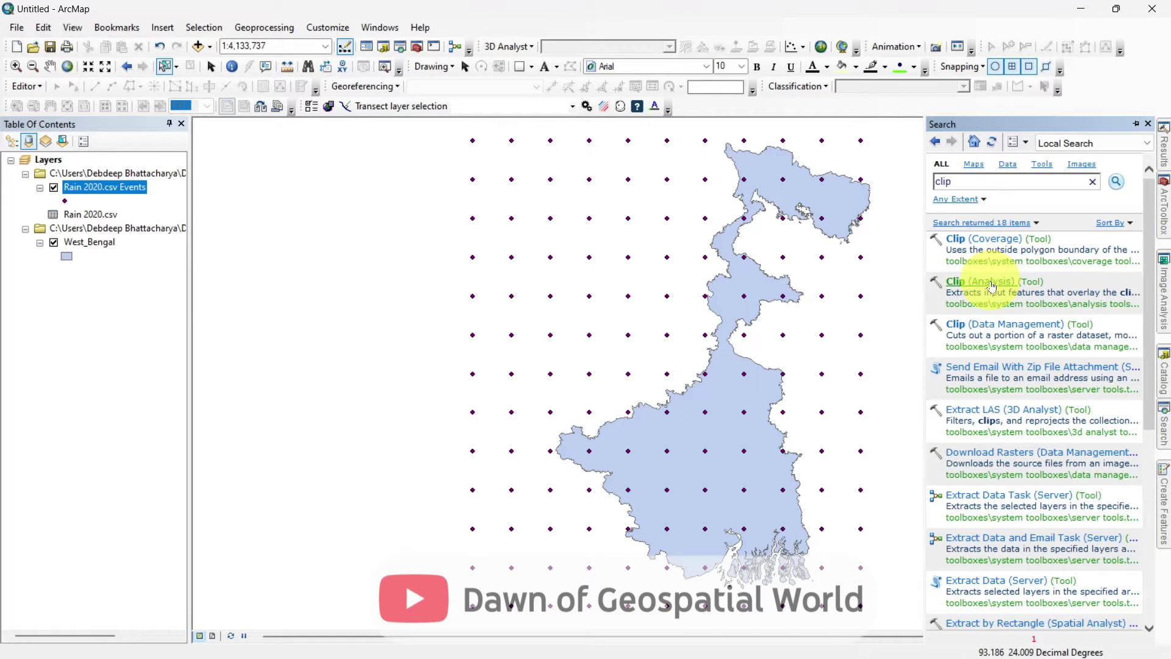
pyautogui.click(976, 281)
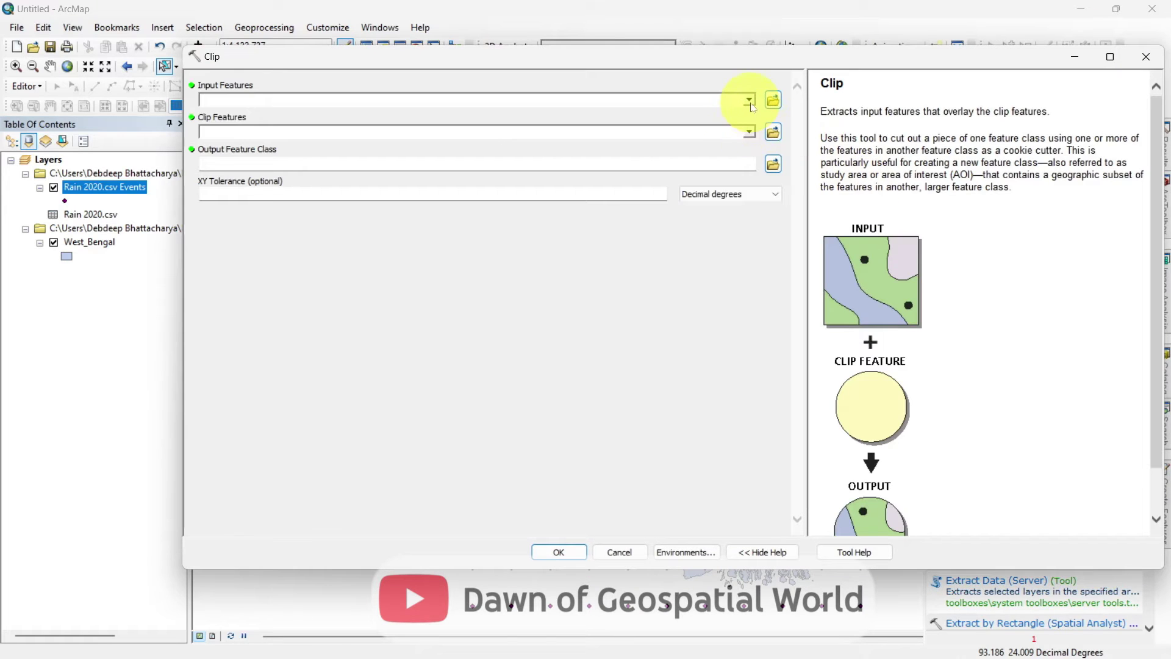
pyautogui.click(749, 99)
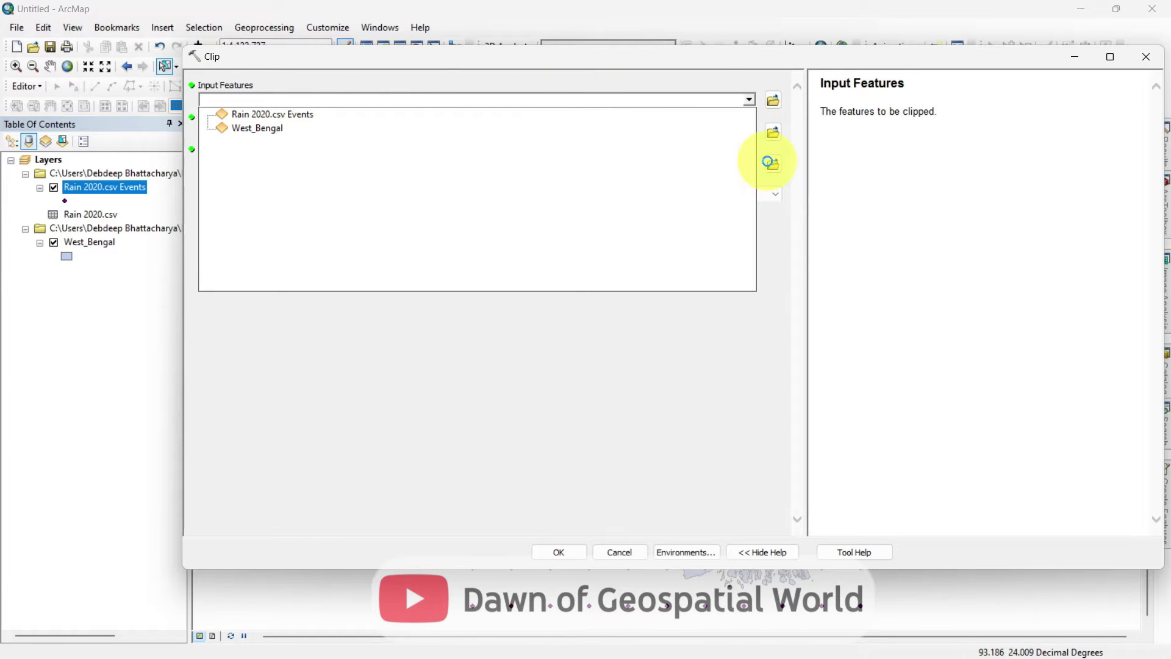
pyautogui.click(771, 162)
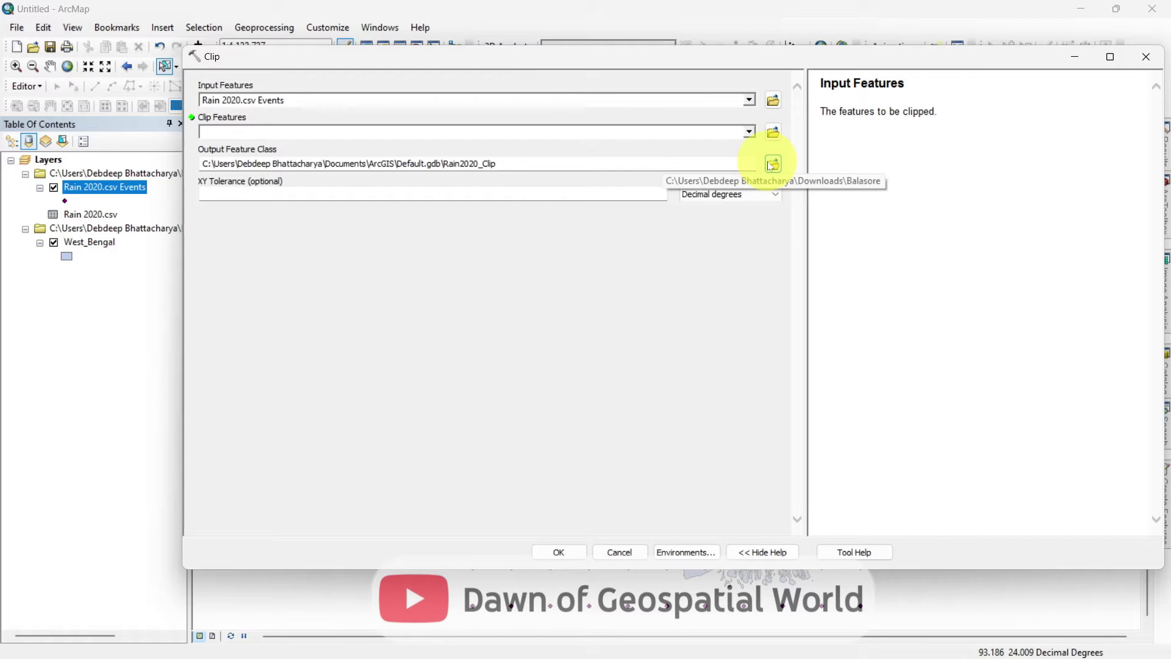
pyautogui.click(748, 131)
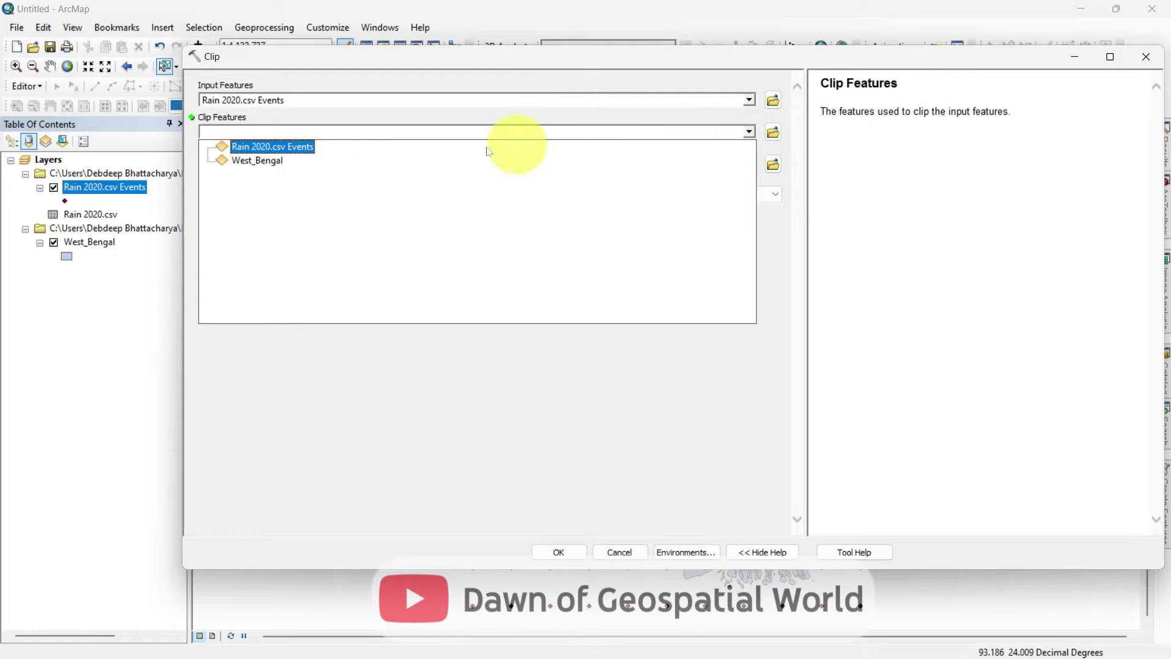
pyautogui.click(254, 161)
# Name the output WB_Rain_2020, run the clip, and hide the unclipped Rain 2020.csv Events.
pyautogui.click(664, 163)
pyautogui.press('BackSpace')
pyautogui.press('BackSpace')
pyautogui.press('BackSpace')
pyautogui.press('BackSpace')
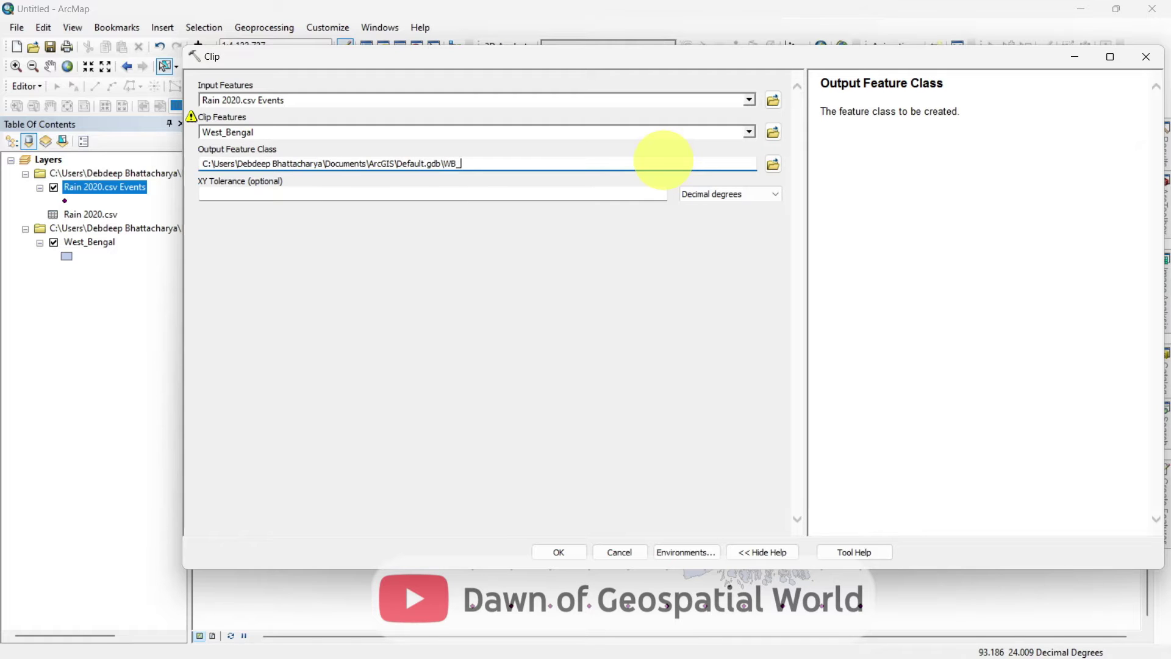
pyautogui.write('WB_Rain_2020')
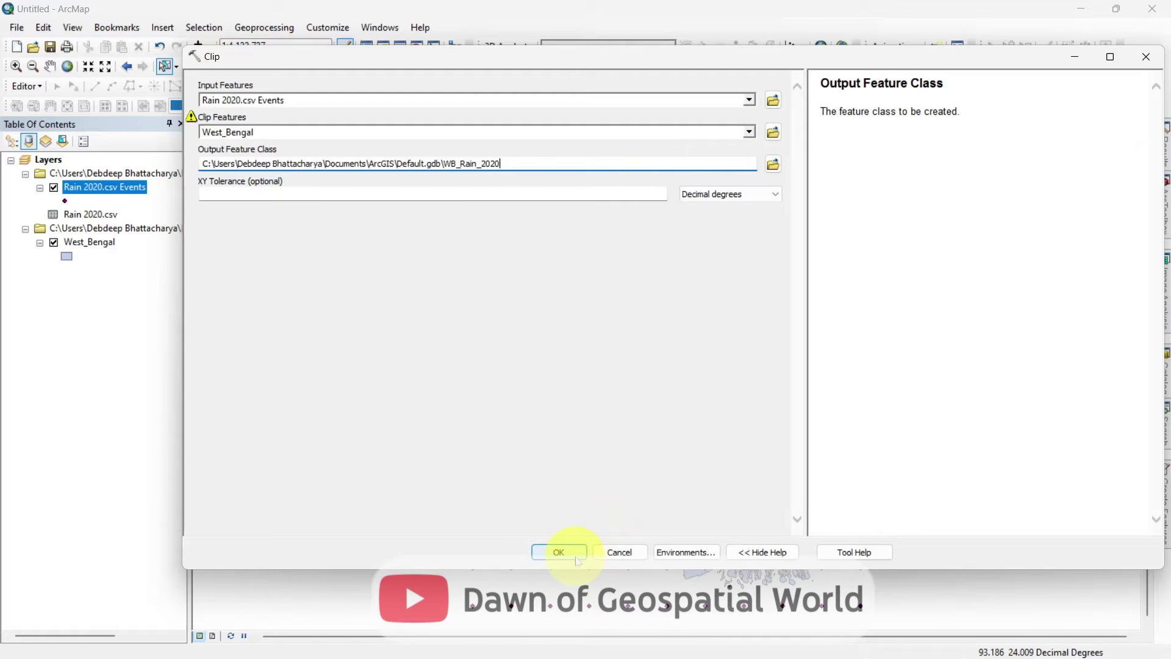
pyautogui.click(557, 551)
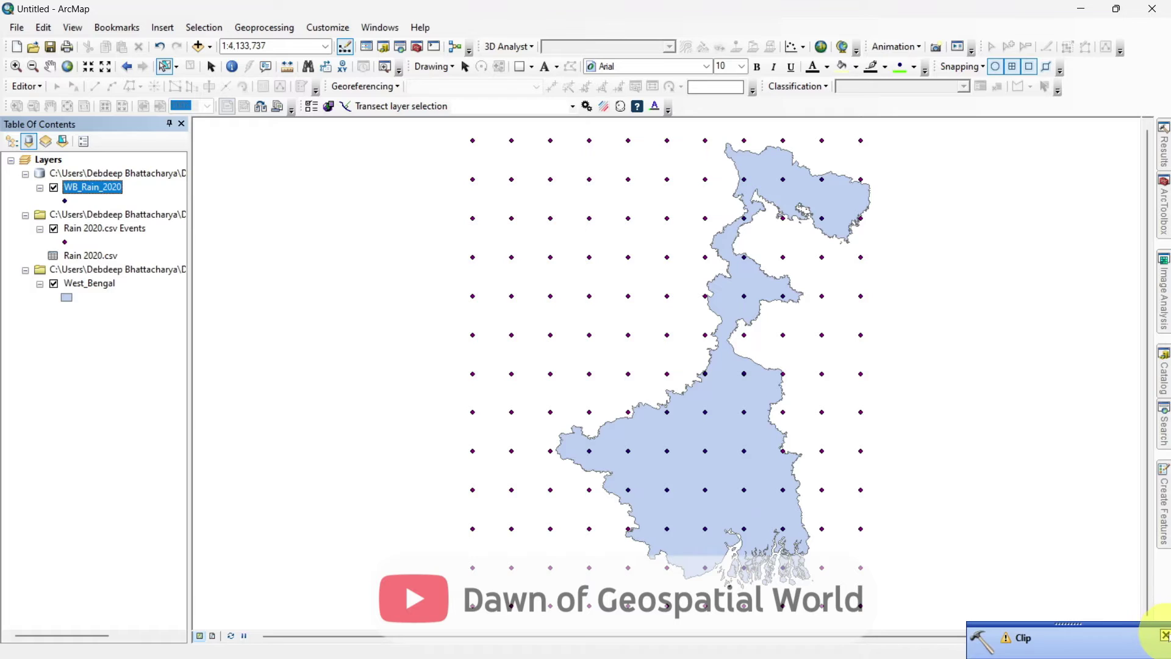
pyautogui.click(1164, 635)
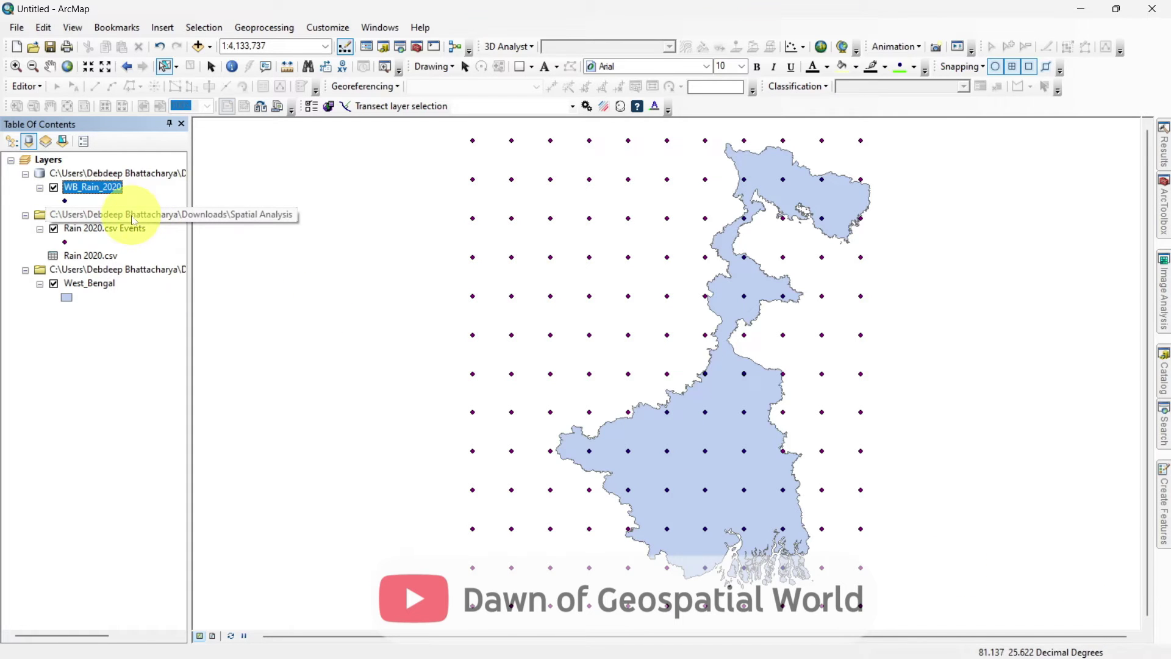
pyautogui.click(54, 229)
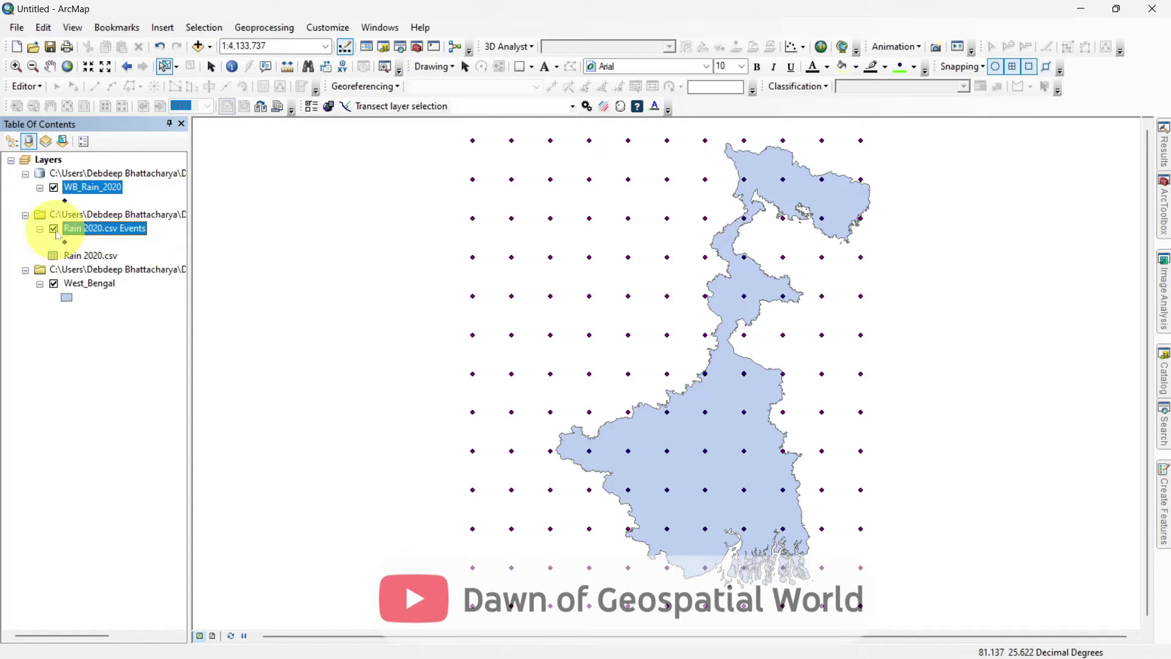
# Search 'idw' and open the Spatial Analyst IDW tool.
pyautogui.click(1161, 427)
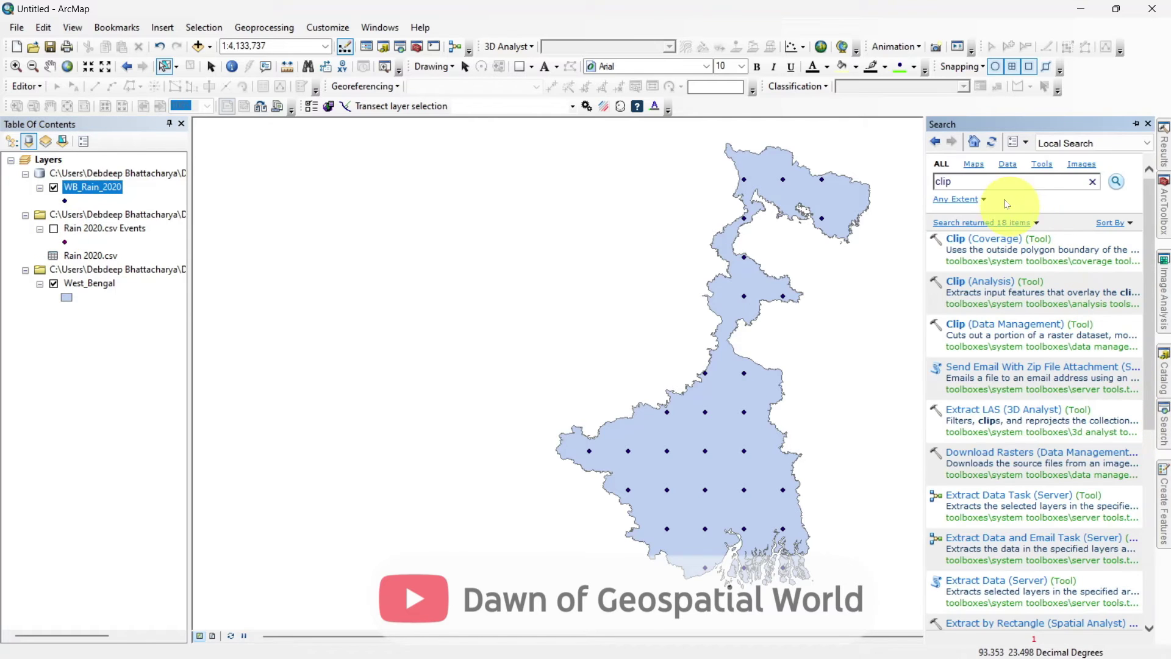
pyautogui.click(994, 181)
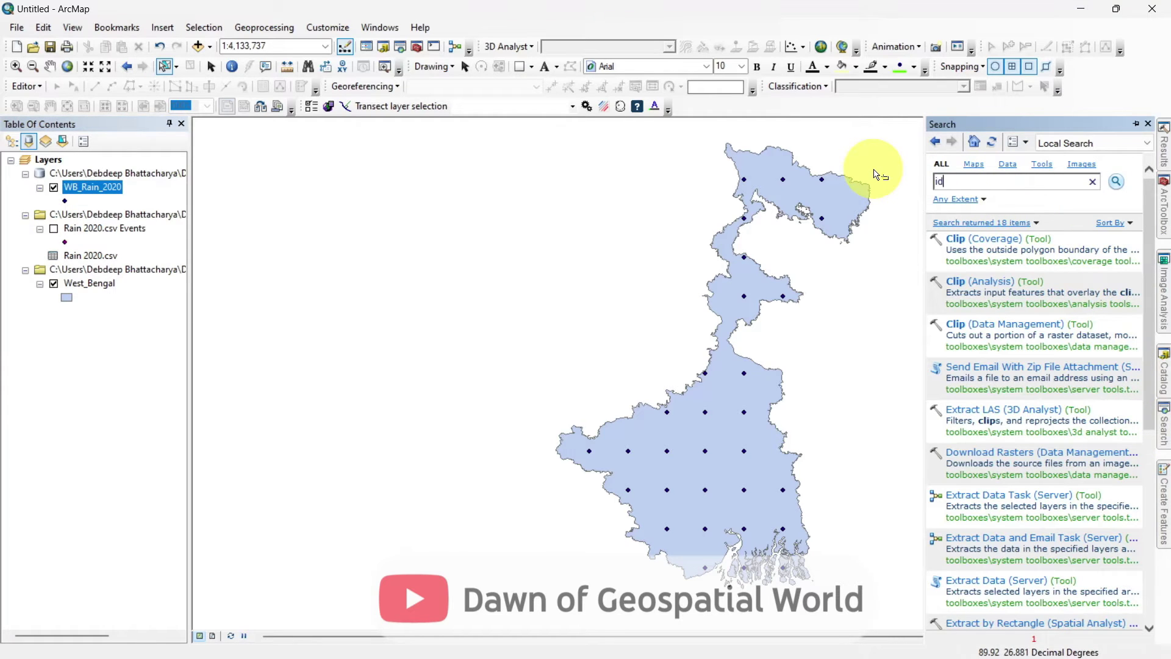
pyautogui.write('idw')
pyautogui.press('Return')
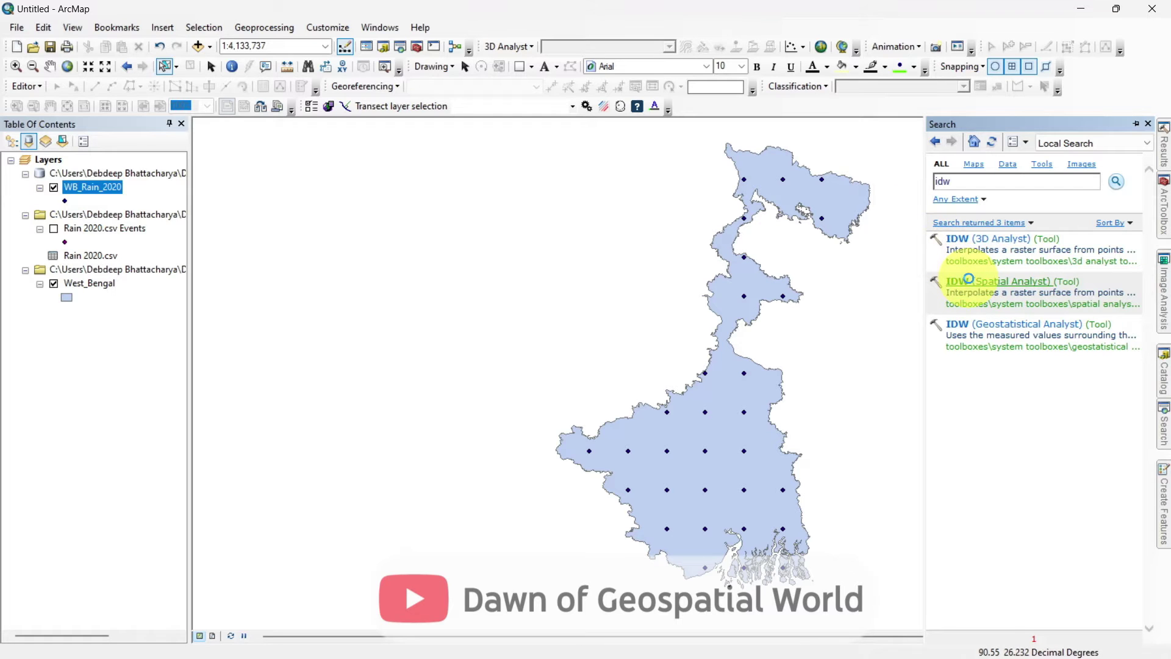
pyautogui.click(968, 280)
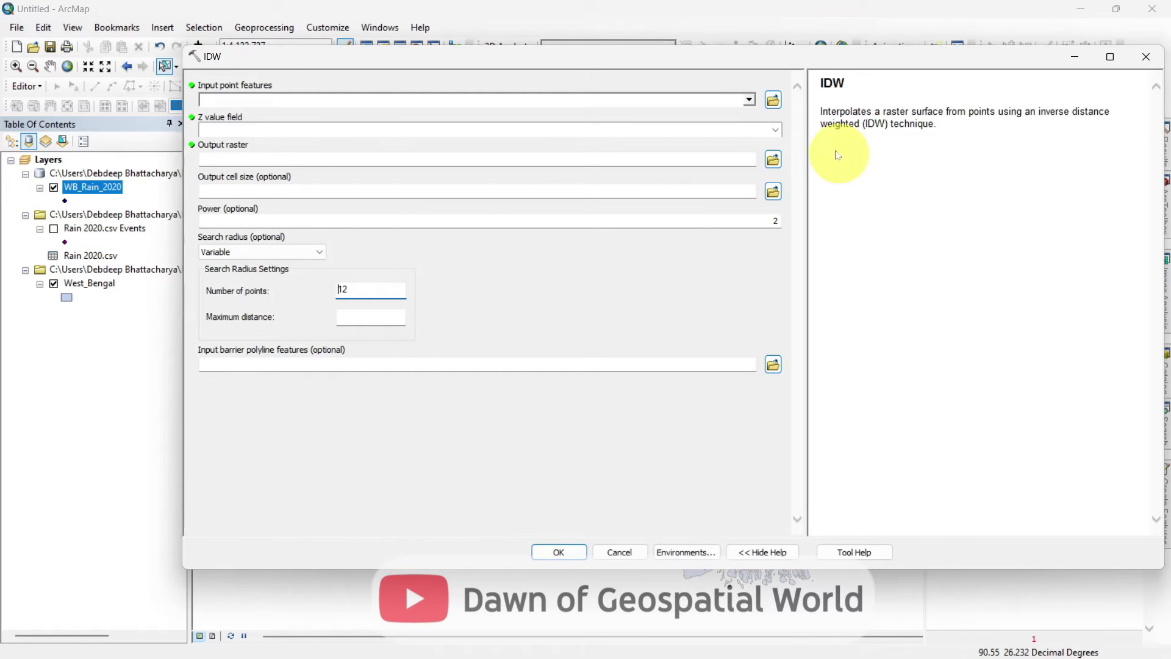
# Set IDW input to WB_Rain_2020, Z field ANN, output raster WB_Ann_Rain_2020.
pyautogui.click(749, 100)
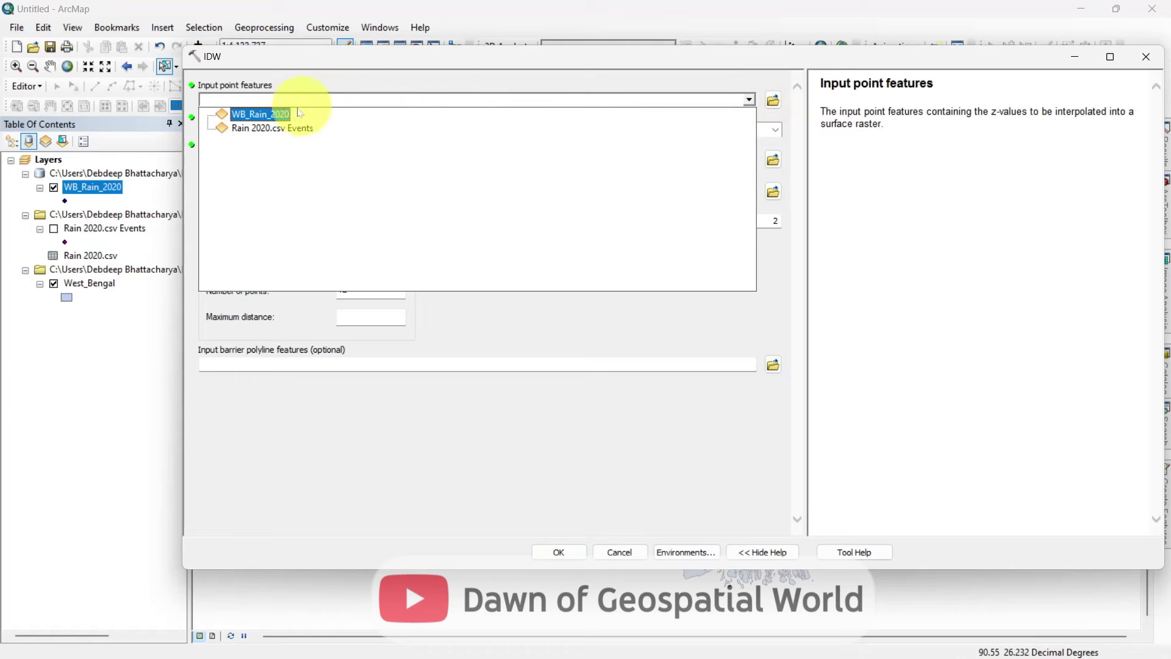
pyautogui.click(280, 115)
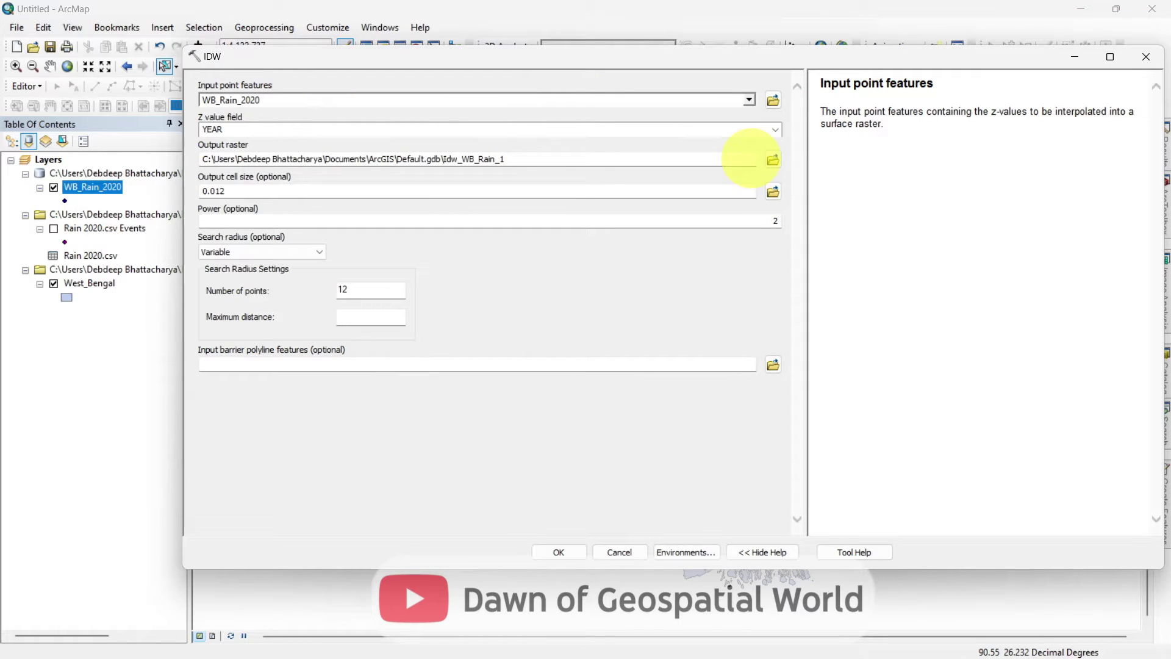
pyautogui.click(776, 130)
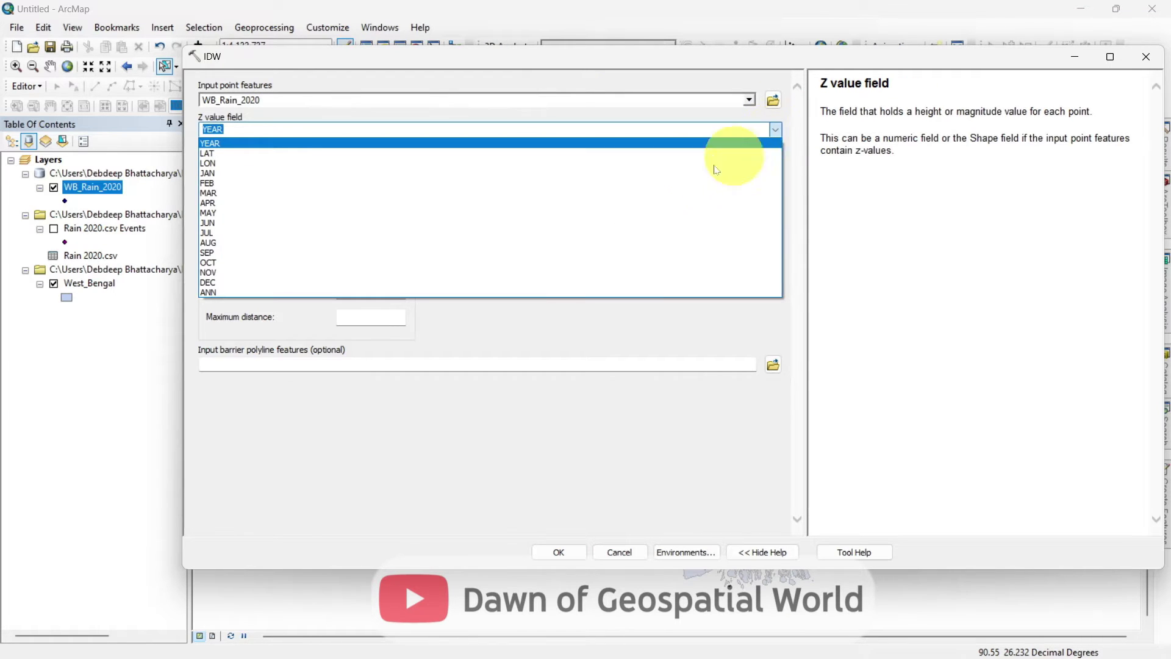
pyautogui.click(385, 292)
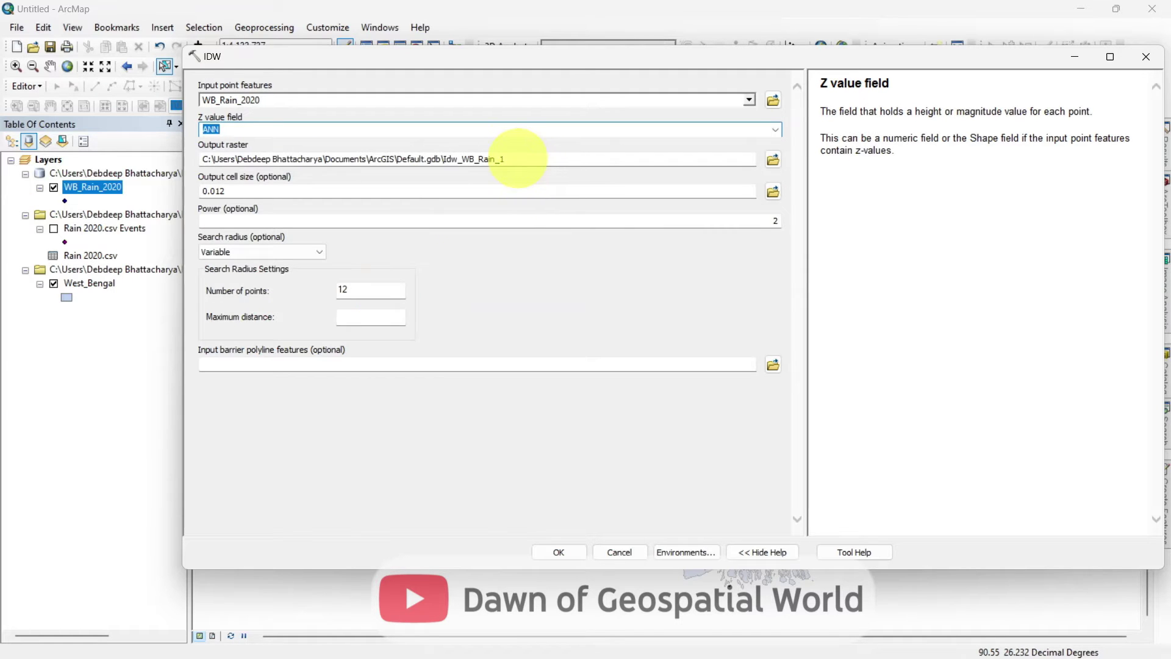
pyautogui.moveTo(517, 158); pyautogui.dragTo(457, 159)
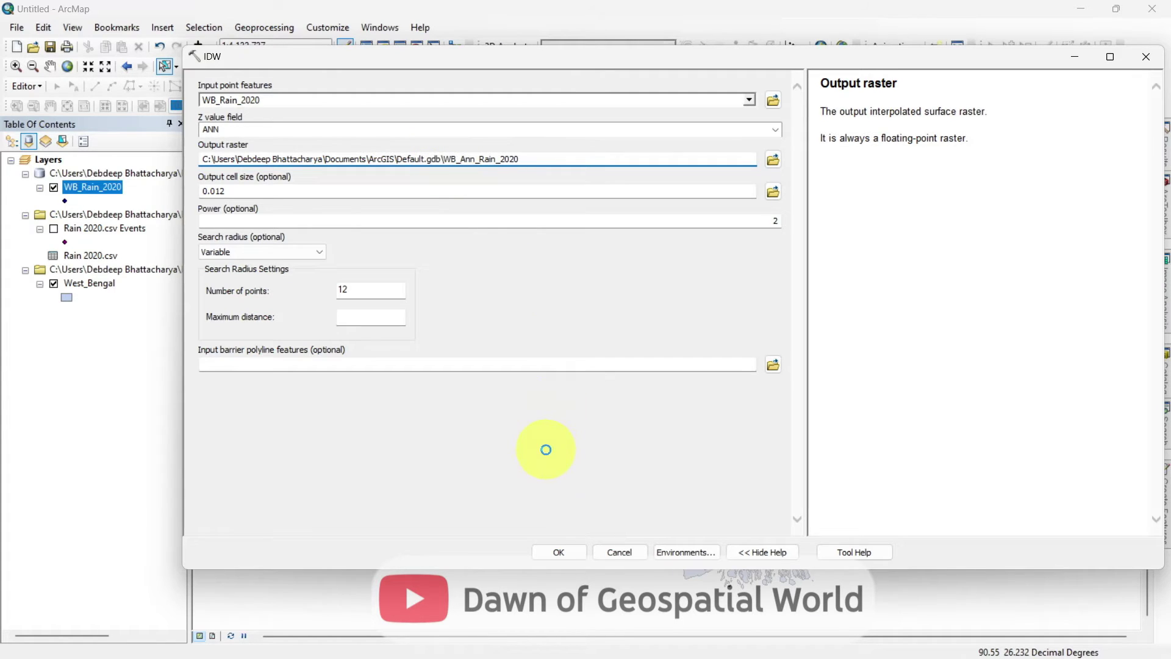
pyautogui.click(546, 449)
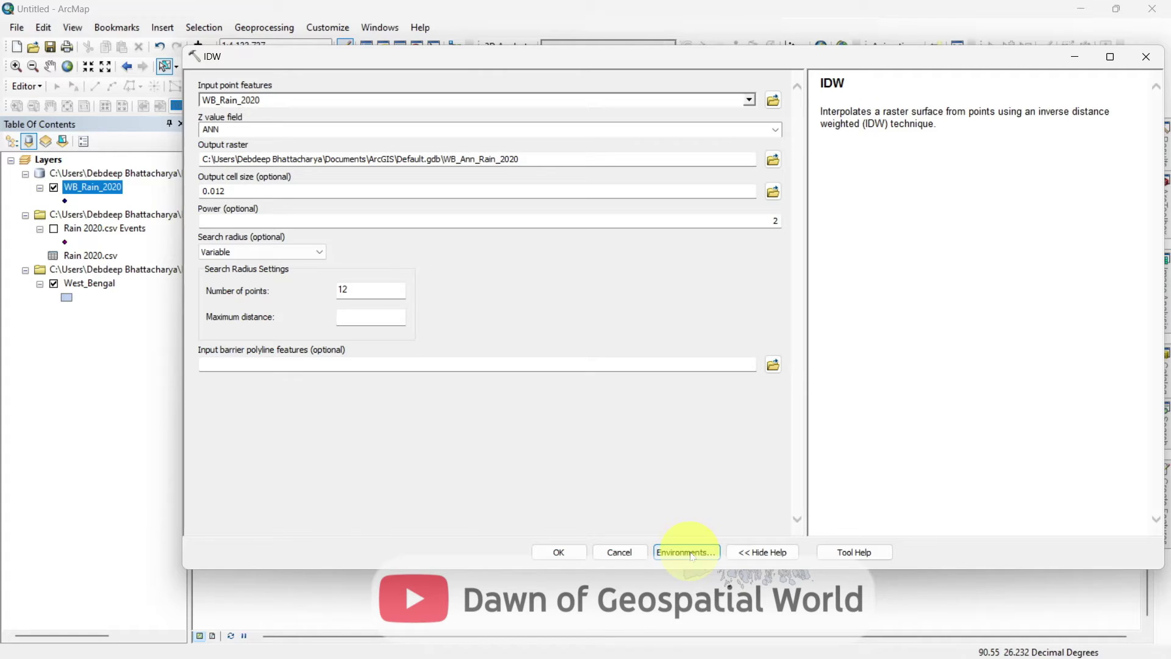
# Set the IDW processing extent and raster analysis mask both to West_Bengal, then confirm.
pyautogui.click(688, 551)
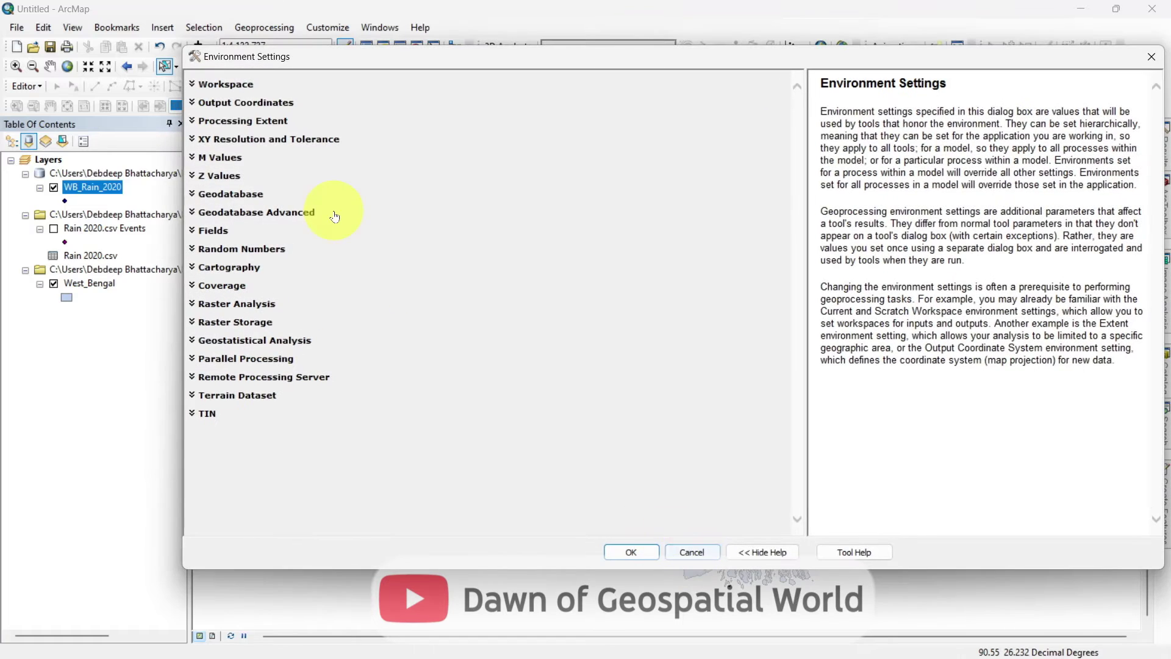
pyautogui.click(199, 120)
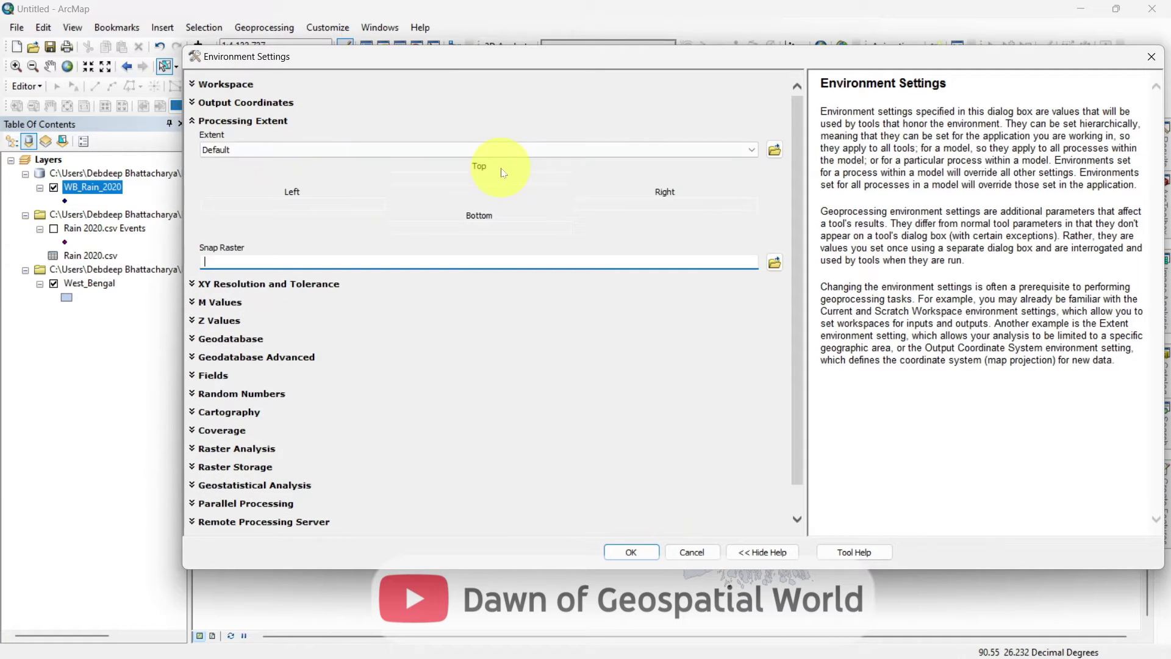
pyautogui.click(750, 150)
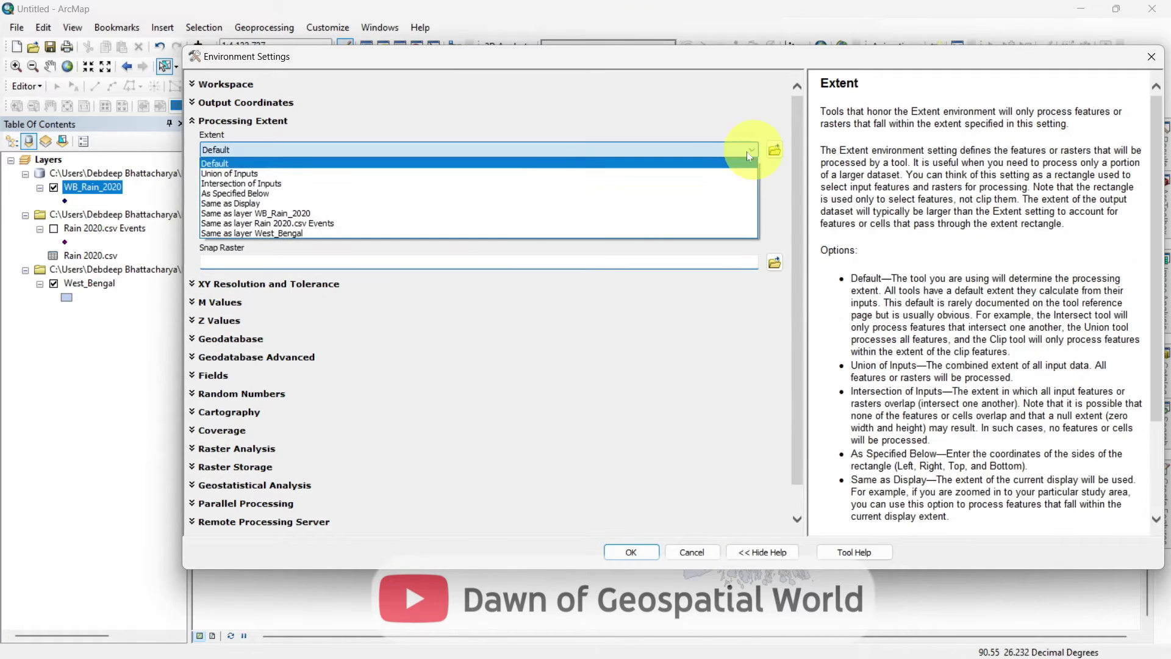
pyautogui.click(463, 233)
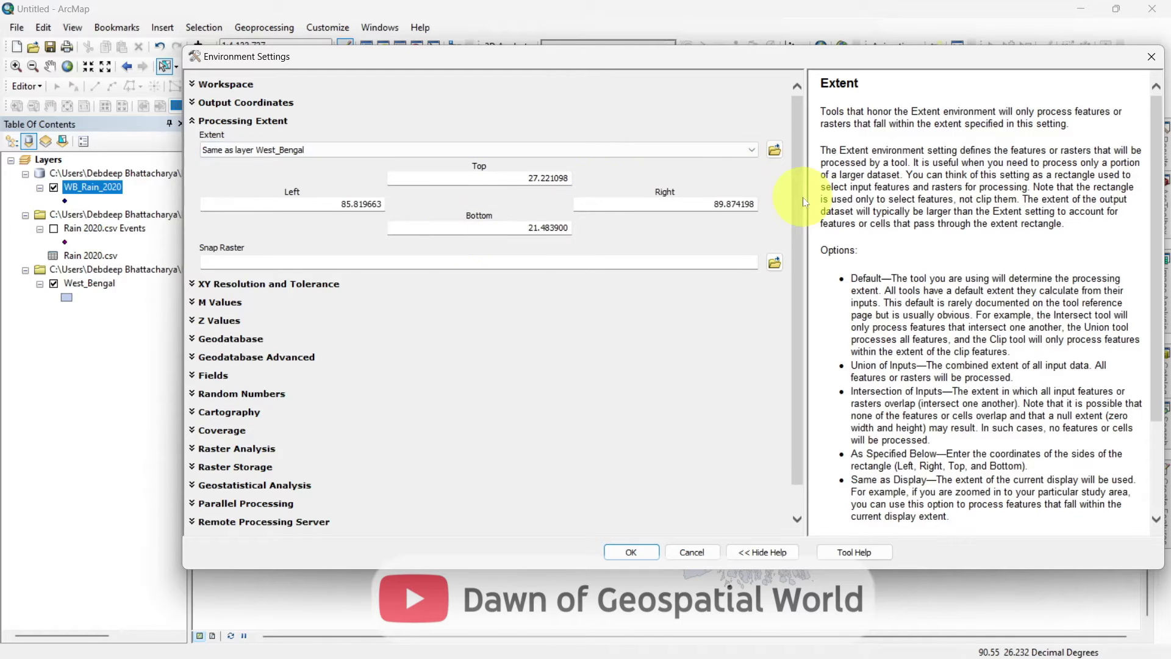
pyautogui.scroll(-1, 798, 206)
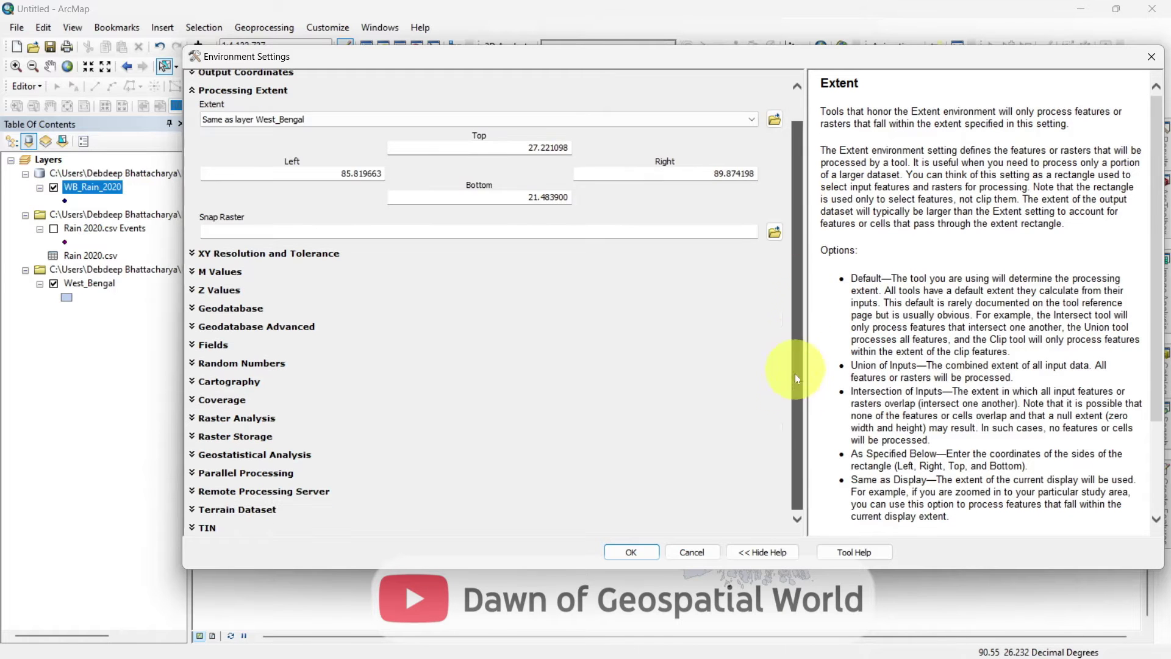
pyautogui.click(201, 419)
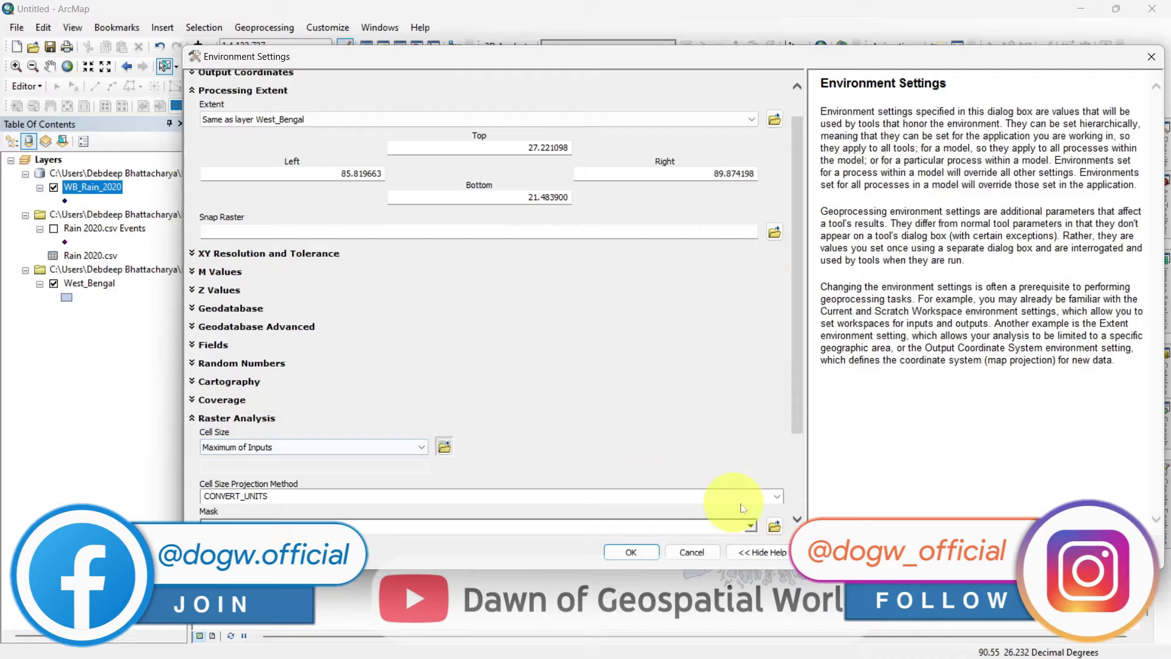
pyautogui.click(751, 527)
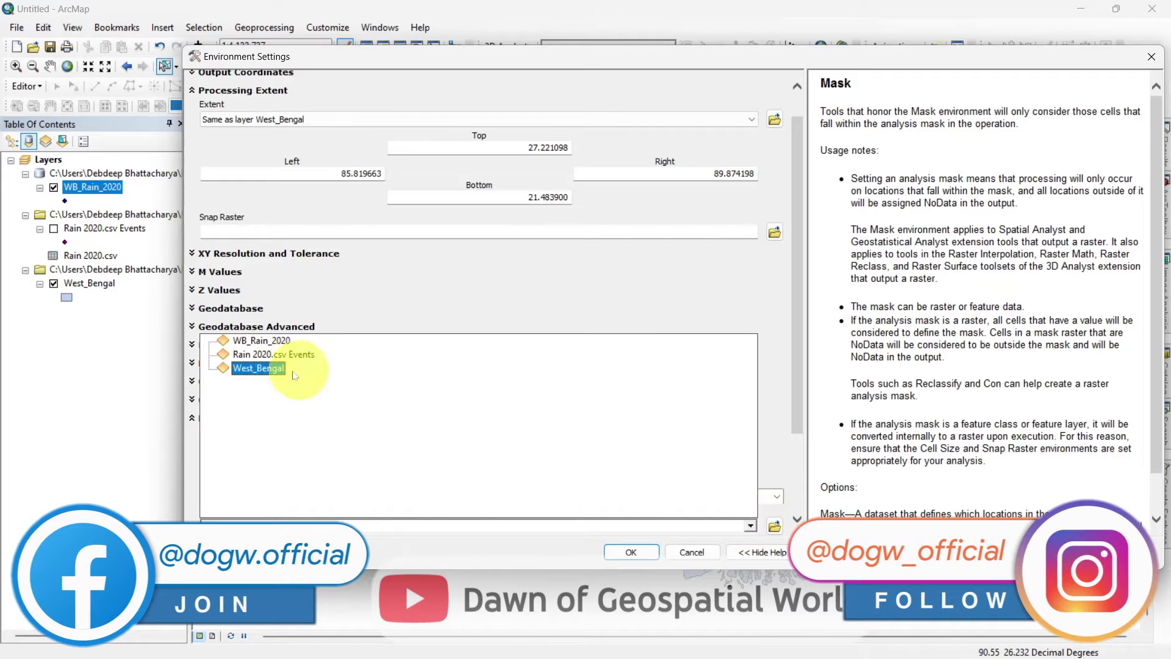
pyautogui.click(256, 368)
pyautogui.click(628, 552)
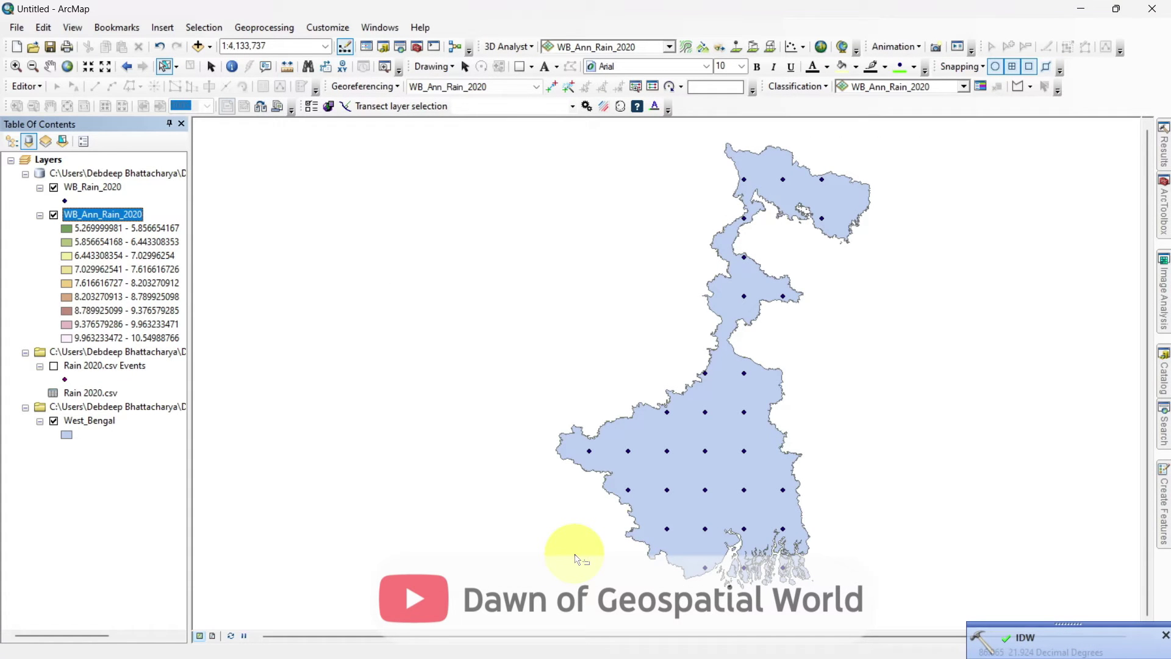
pyautogui.click(12, 141)
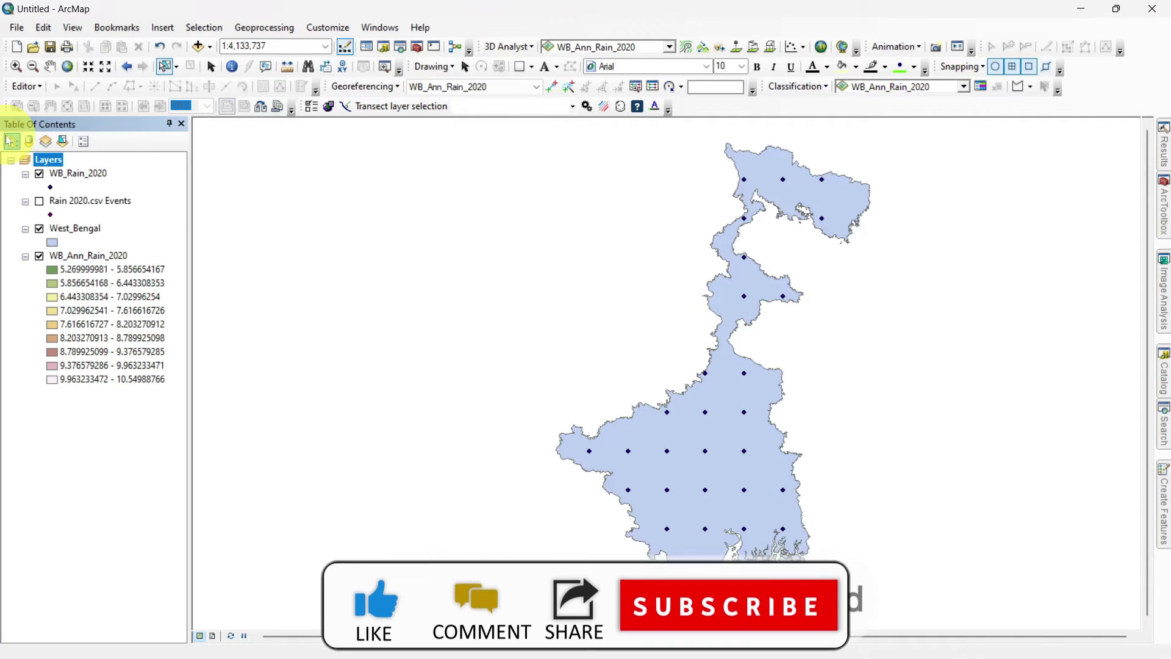
pyautogui.moveTo(75, 229); pyautogui.dragTo(86, 413)
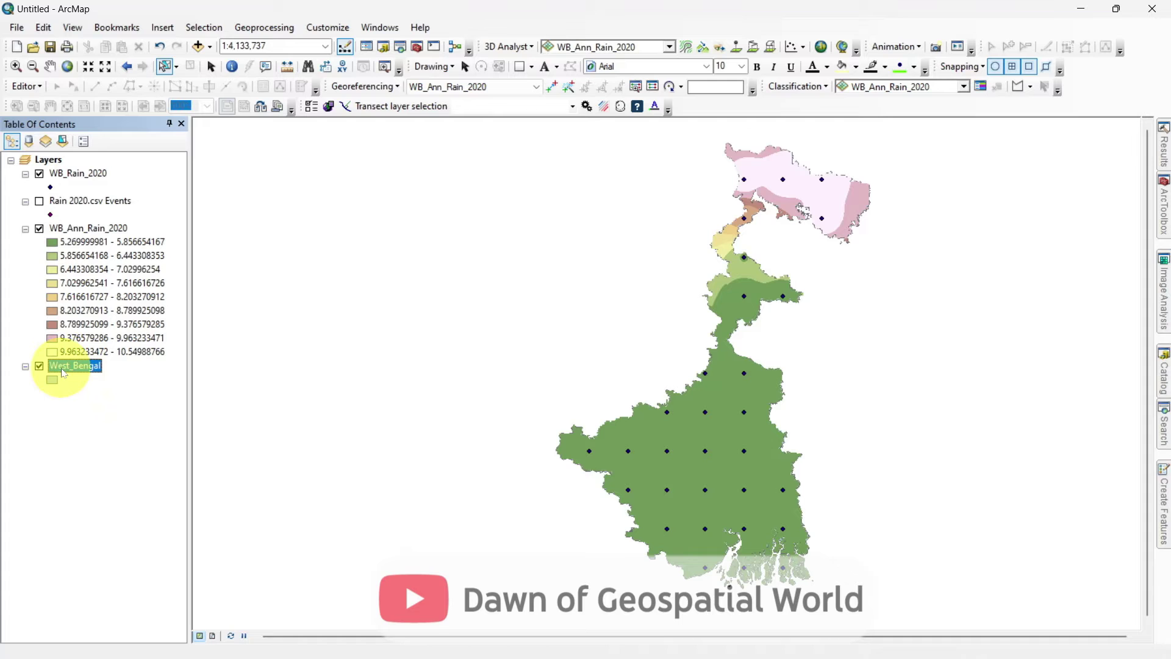
pyautogui.moveTo(91, 215); pyautogui.dragTo(88, 218)
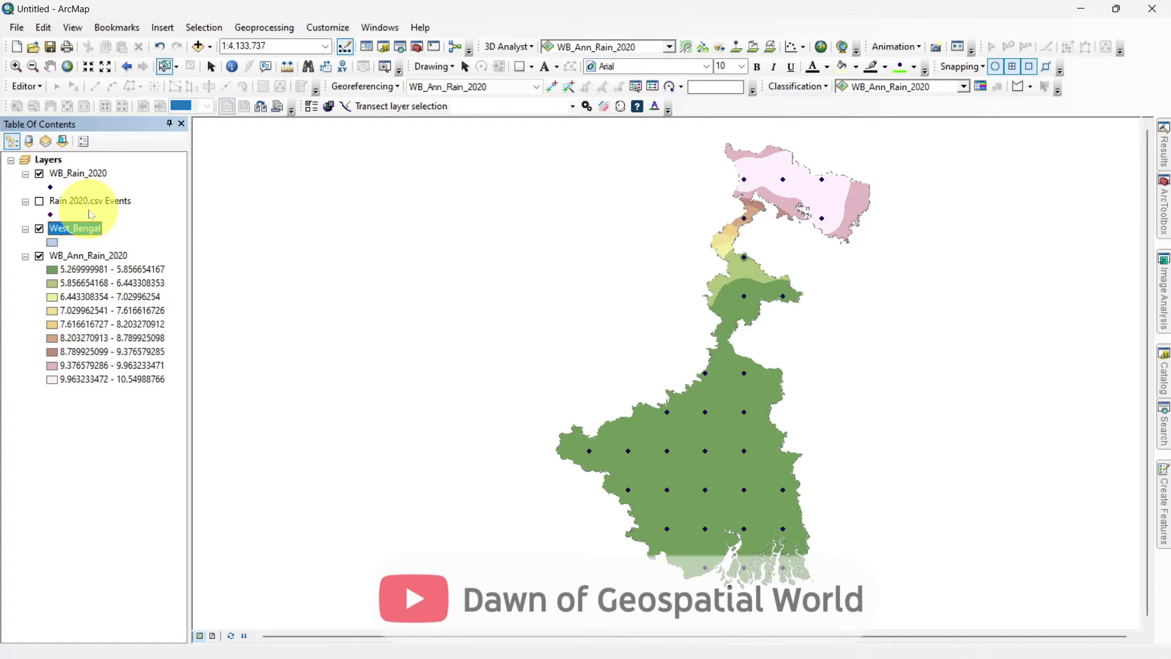
pyautogui.click(53, 242)
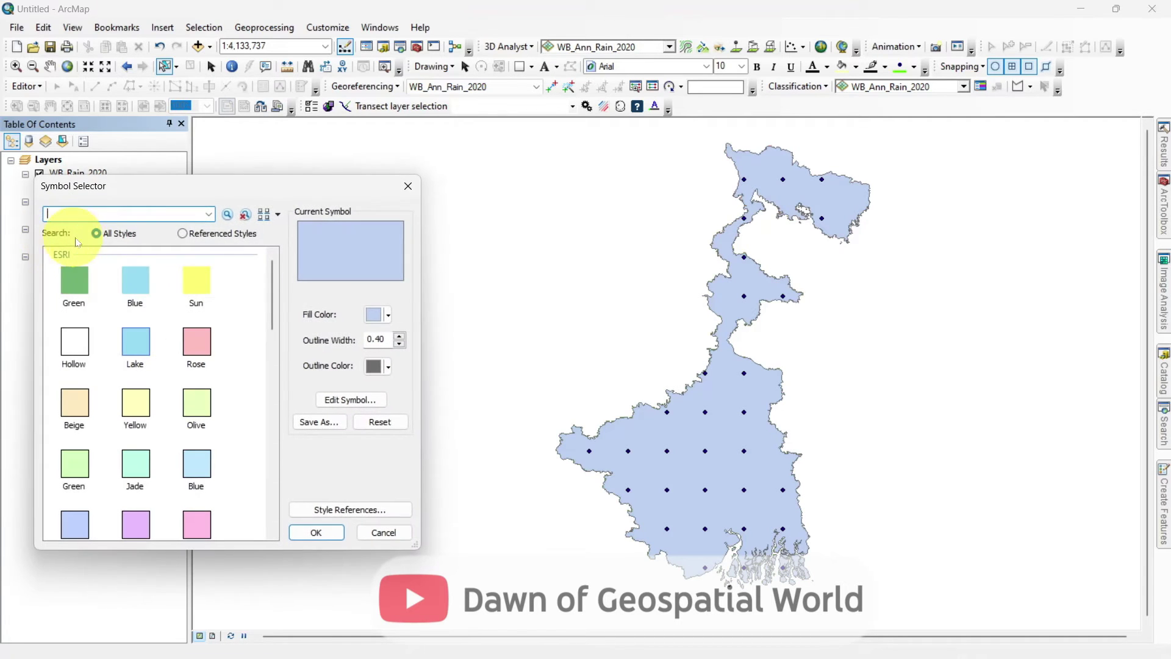
pyautogui.click(74, 340)
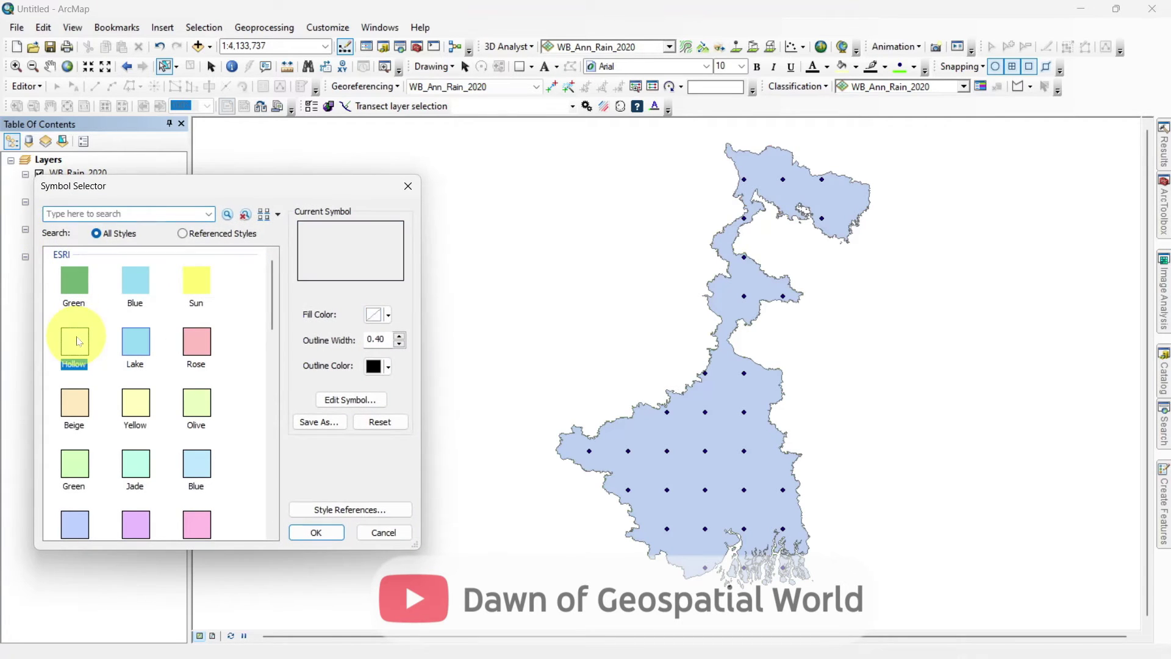
pyautogui.click(321, 531)
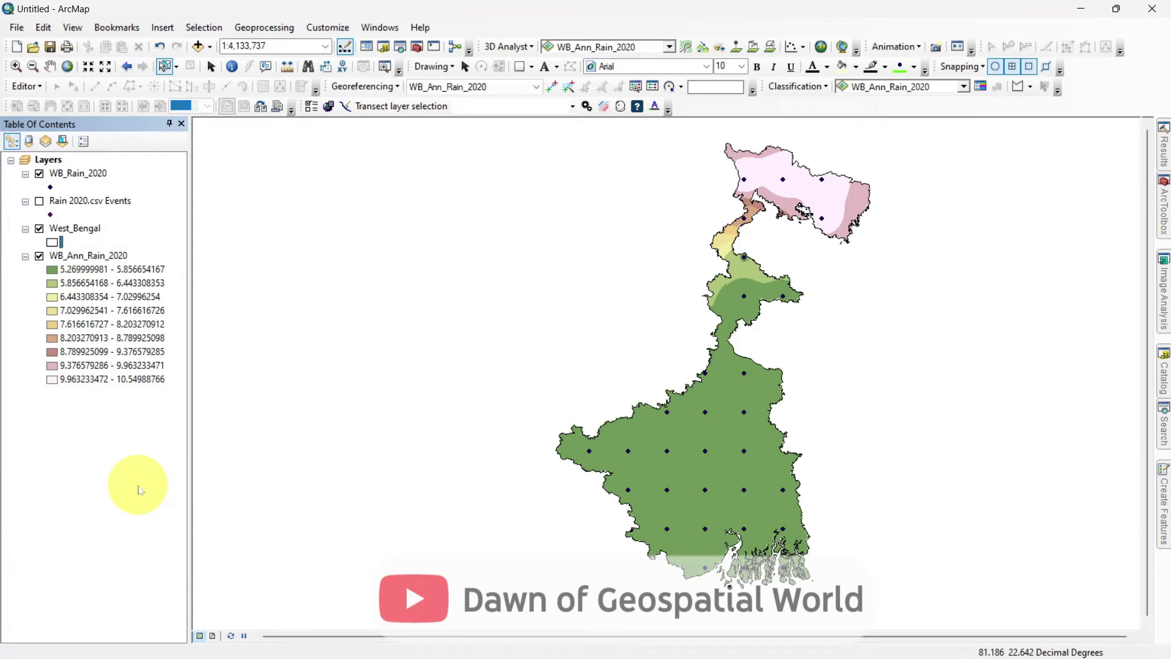
# Classify WB_Ann_Rain_2020 into 5 classes with the cyan-blue-magenta colour ramp.
pyautogui.rightClick(89, 256)
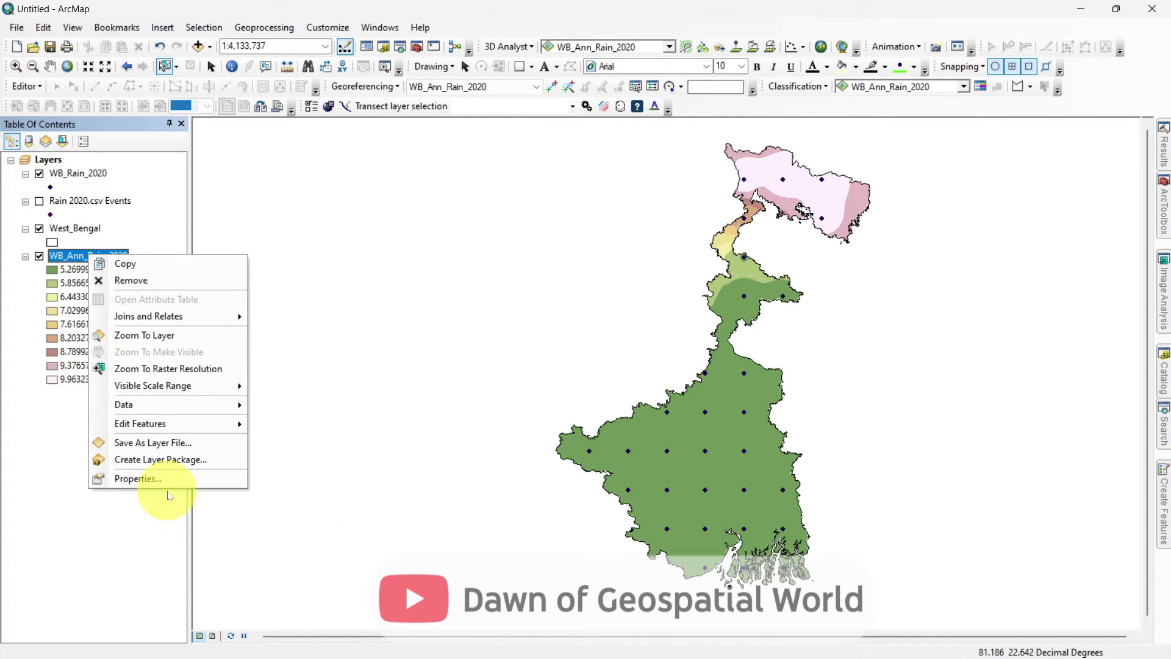
pyautogui.click(151, 480)
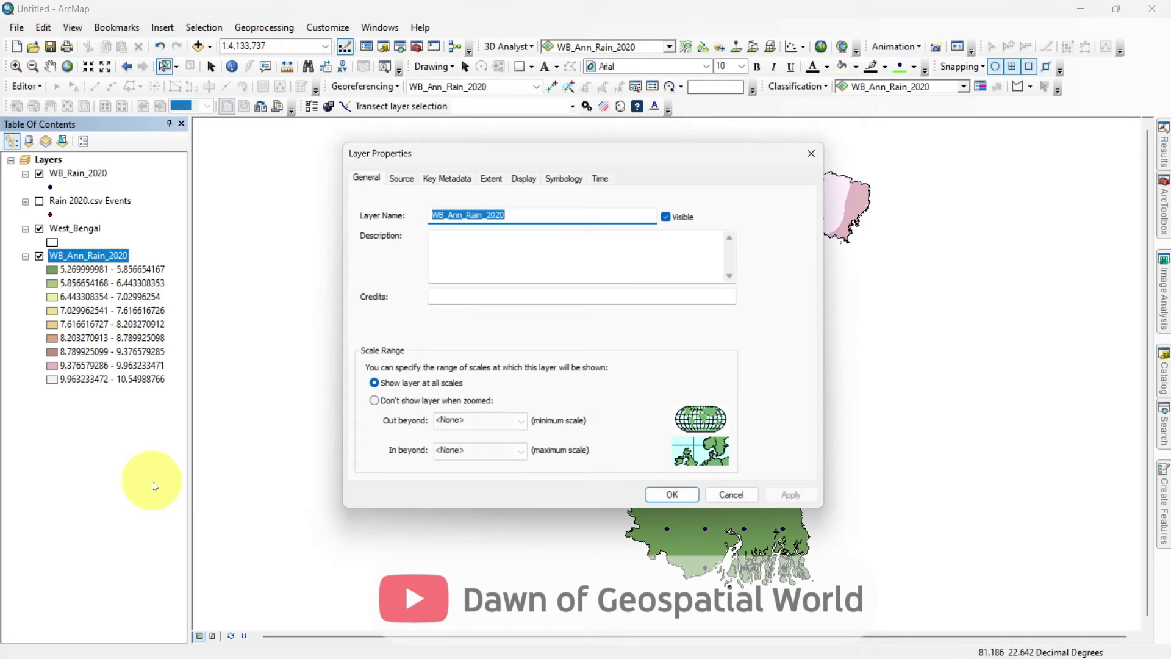
pyautogui.click(561, 178)
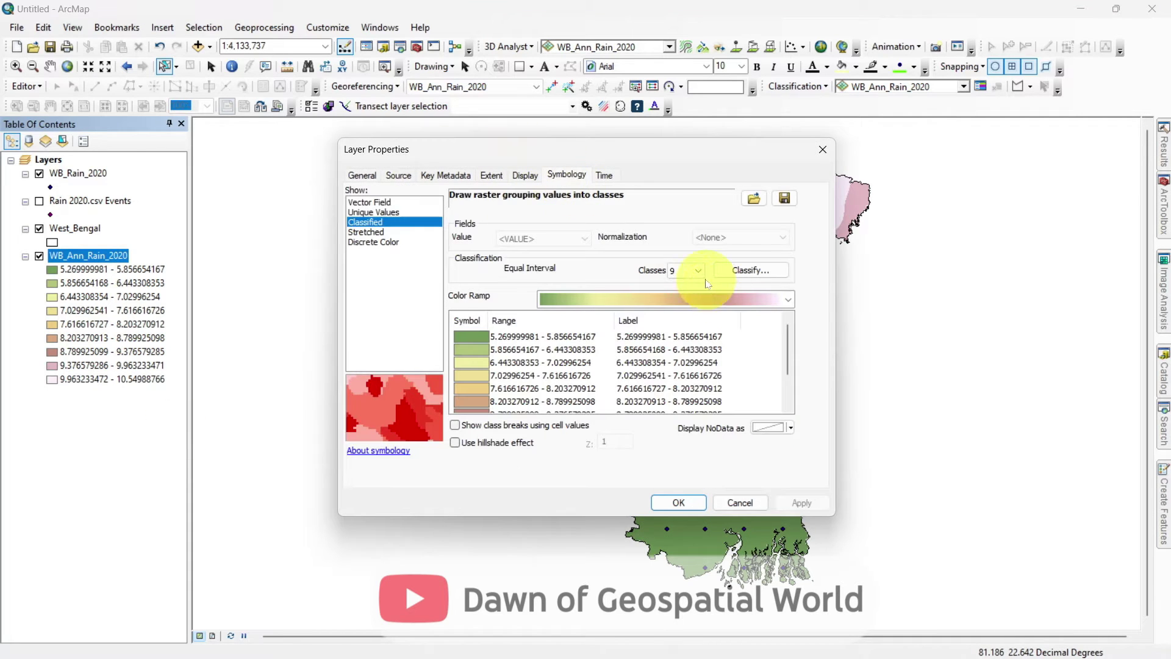
pyautogui.click(684, 270)
pyautogui.click(684, 305)
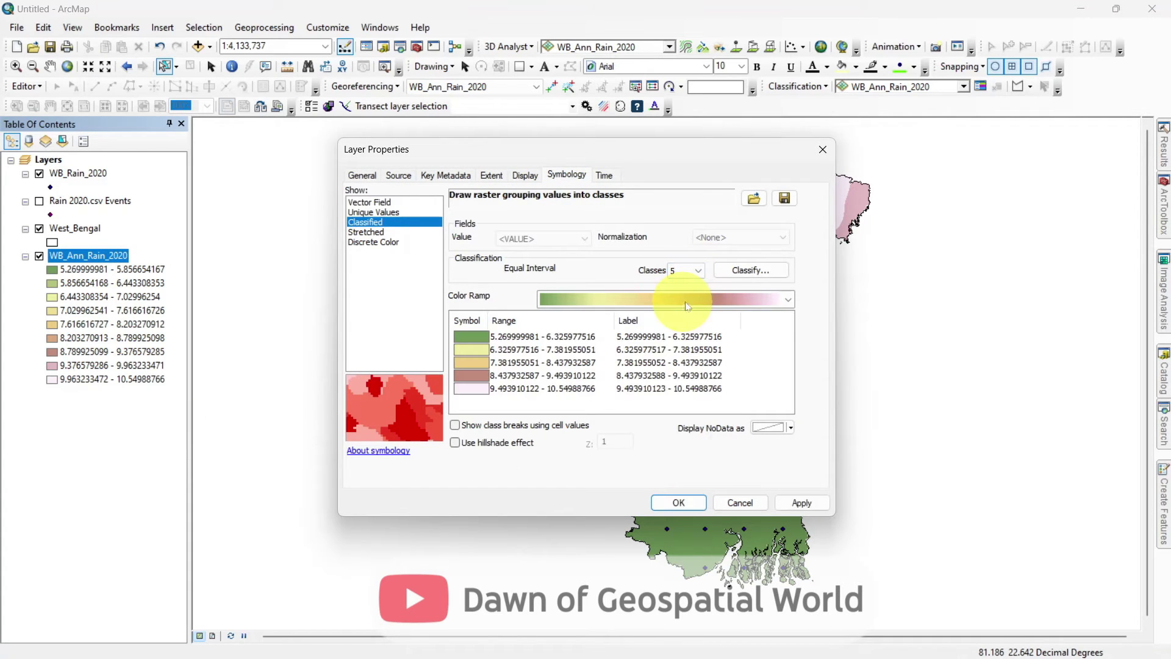
pyautogui.click(788, 299)
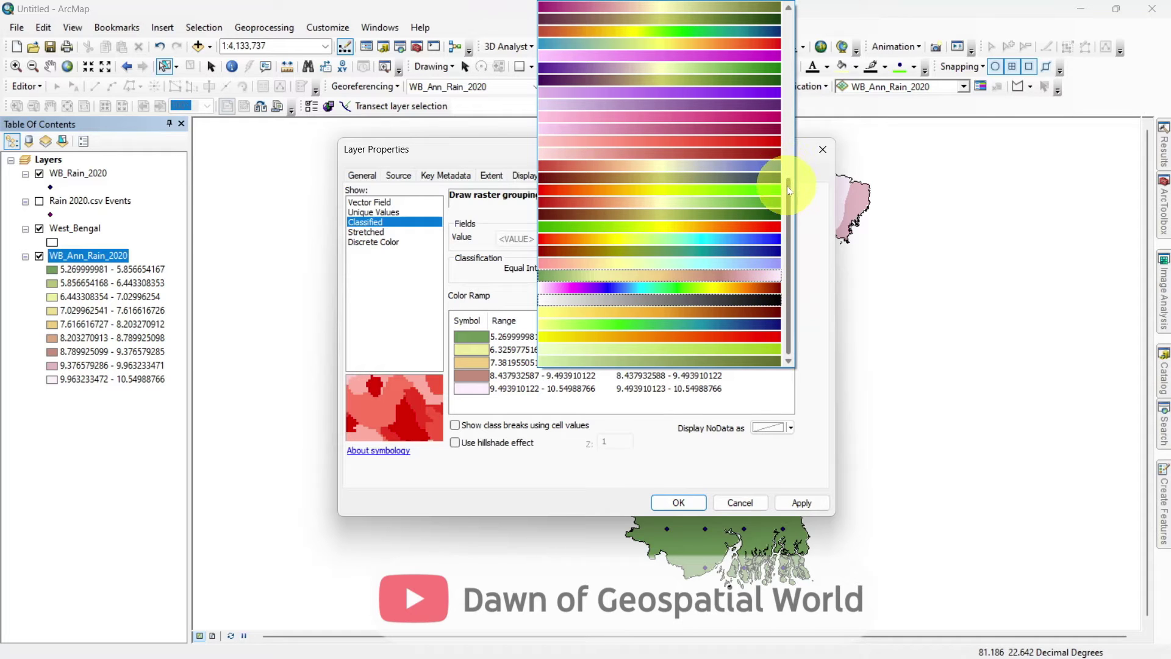
pyautogui.moveTo(787, 186); pyautogui.dragTo(781, 28)
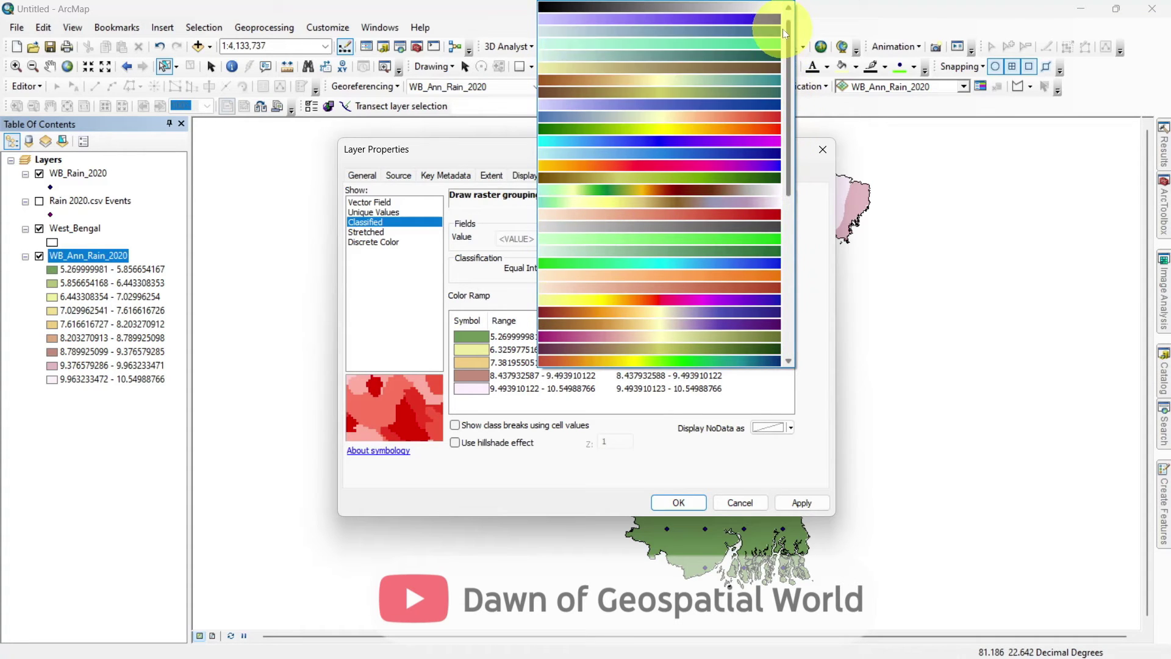
pyautogui.click(724, 141)
# Round class labels to 5 significant digits, apply, and hide the WB_Rain_2020 points.
pyautogui.rightClick(708, 335)
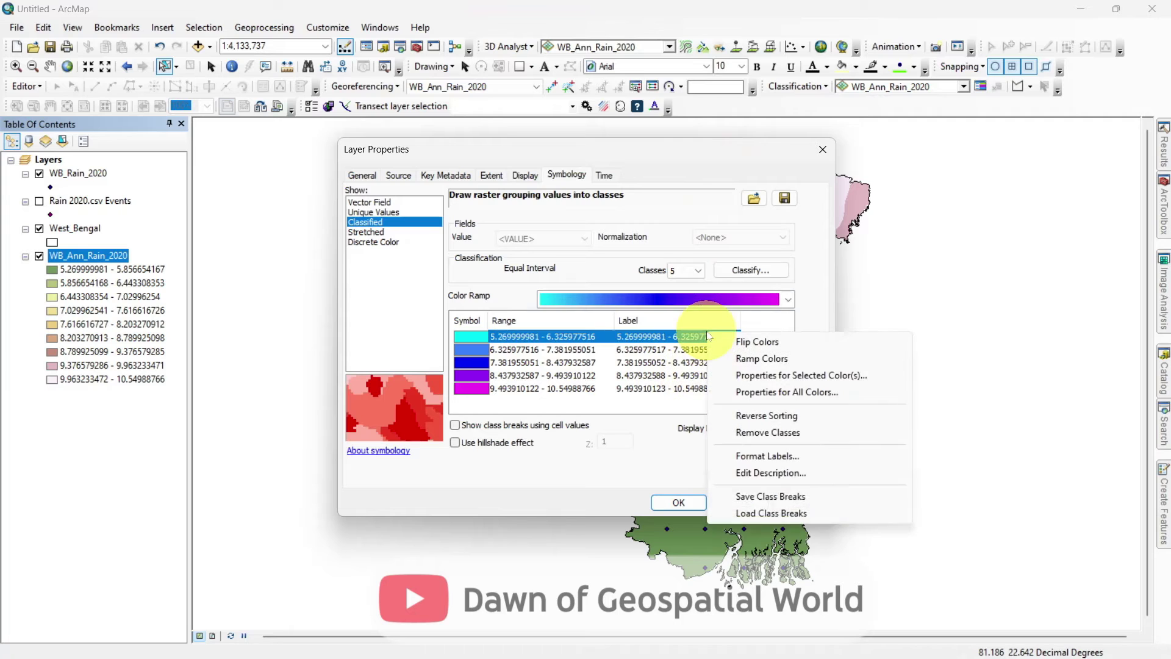
pyautogui.click(756, 456)
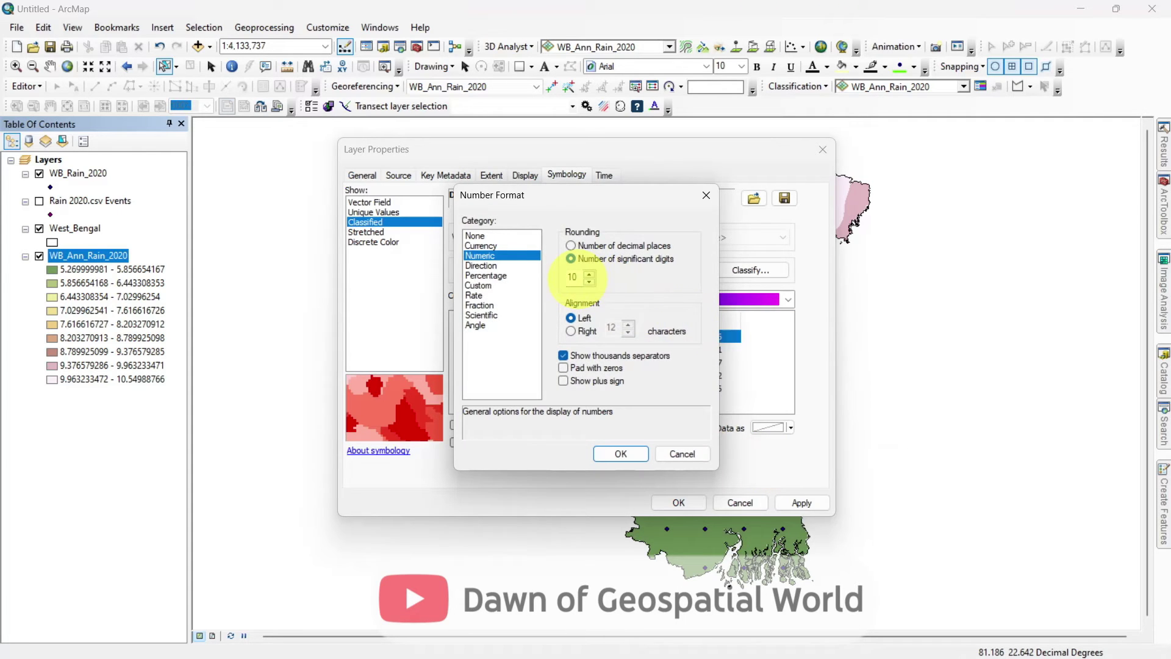
pyautogui.press('Return')
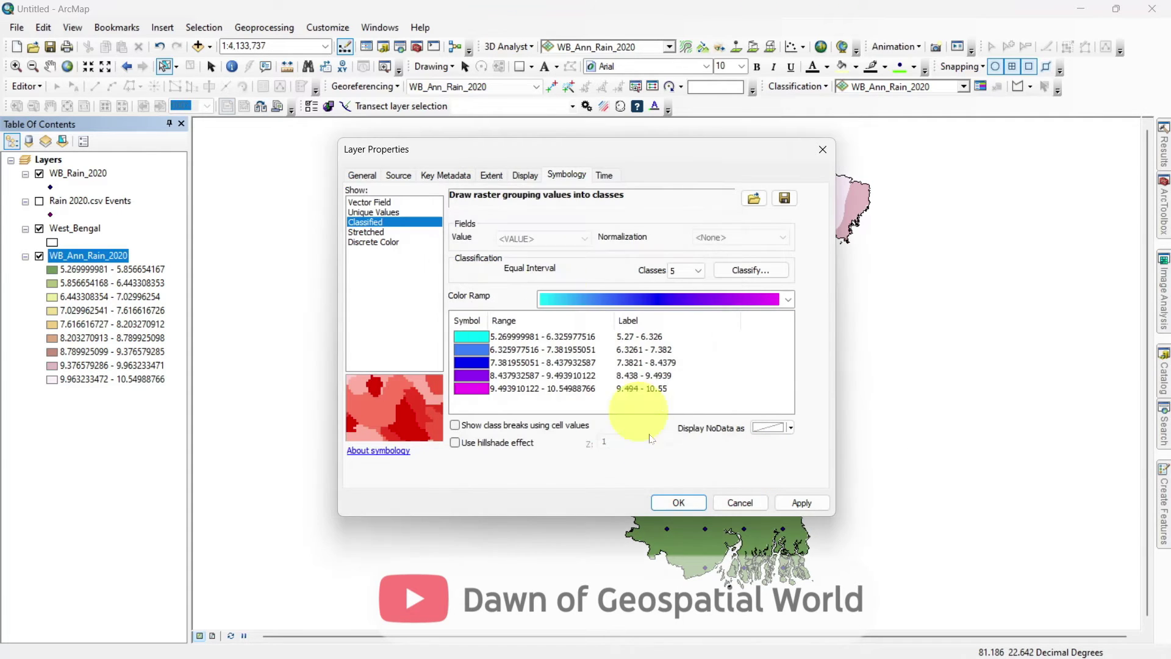
pyautogui.click(678, 504)
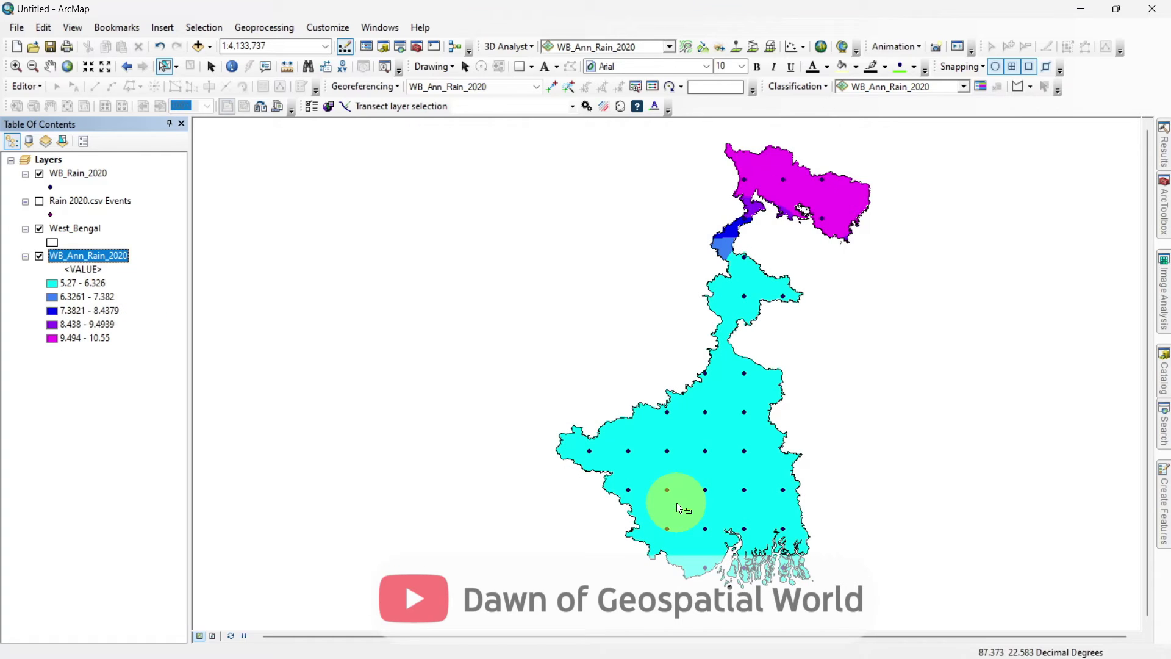
pyautogui.click(39, 173)
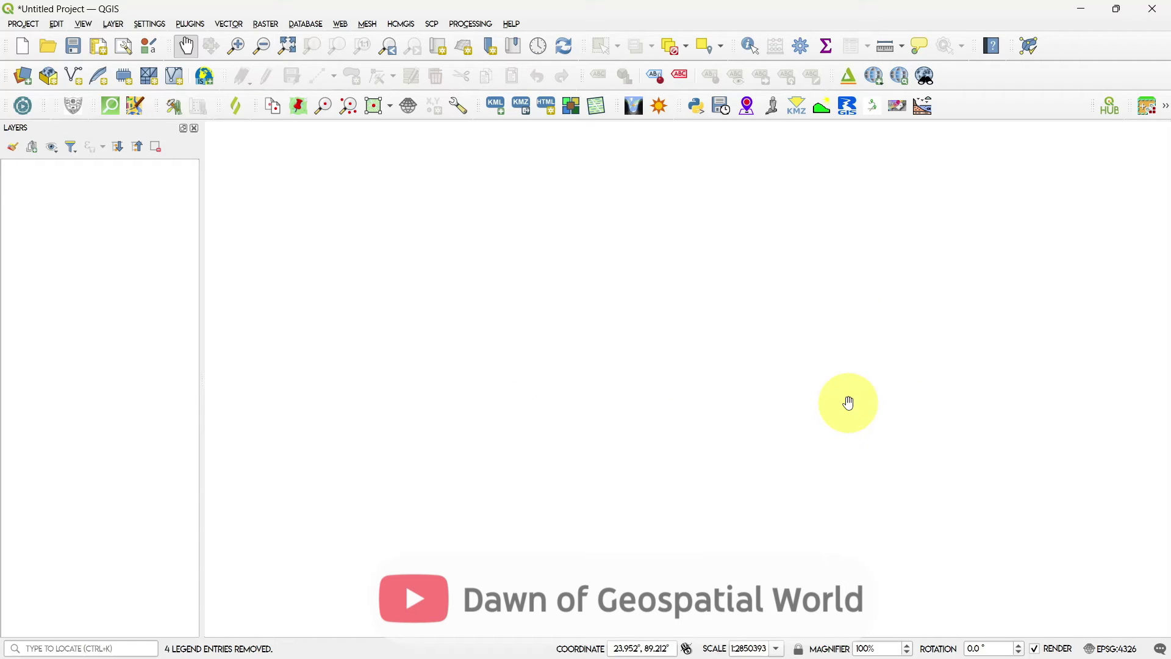
# Load Rain 2020.csv in QGIS's delimited-text import with LON as X and LAT as Y.
pyautogui.click(114, 25)
pyautogui.moveTo(150, 69)
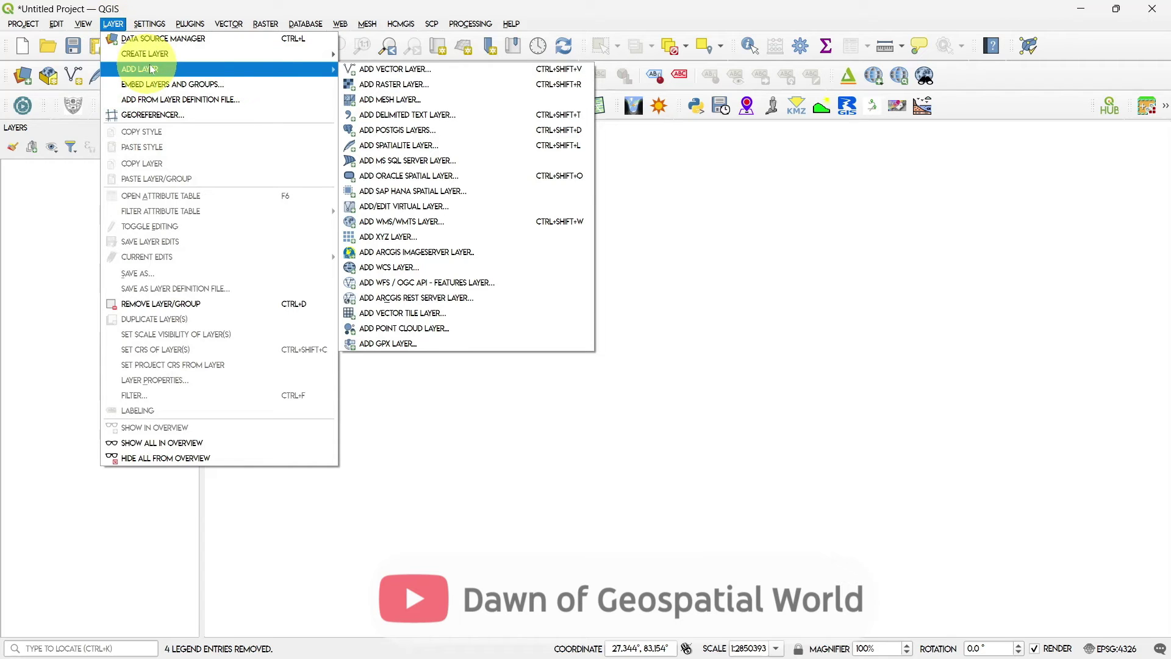
pyautogui.click(461, 117)
pyautogui.click(853, 127)
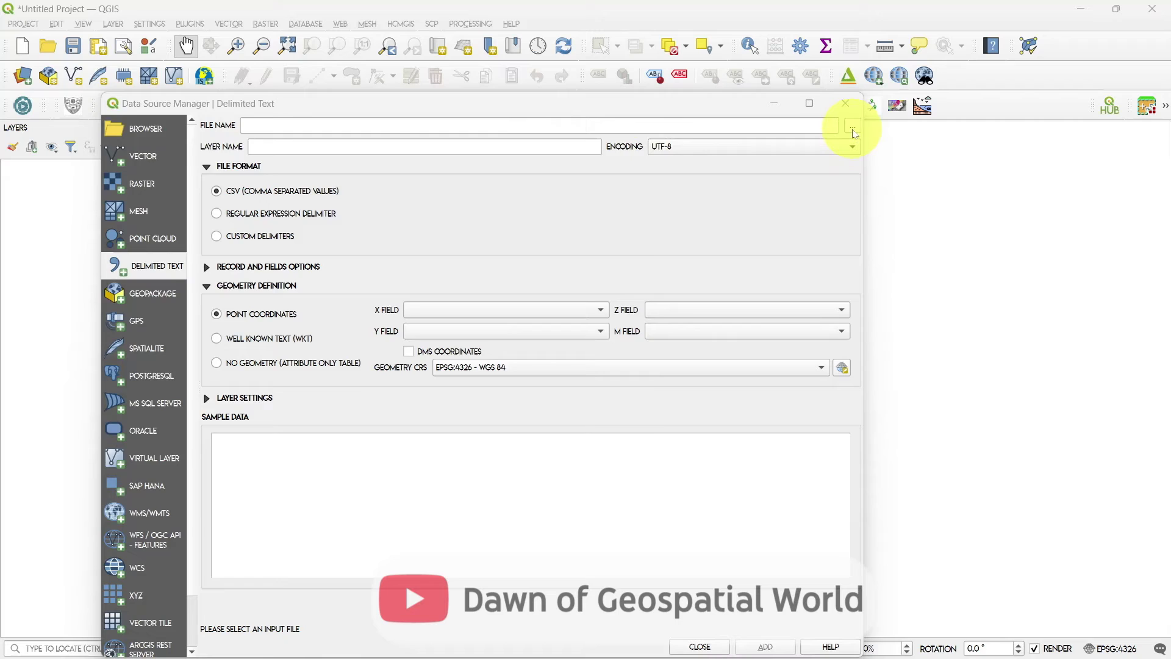
pyautogui.click(283, 266)
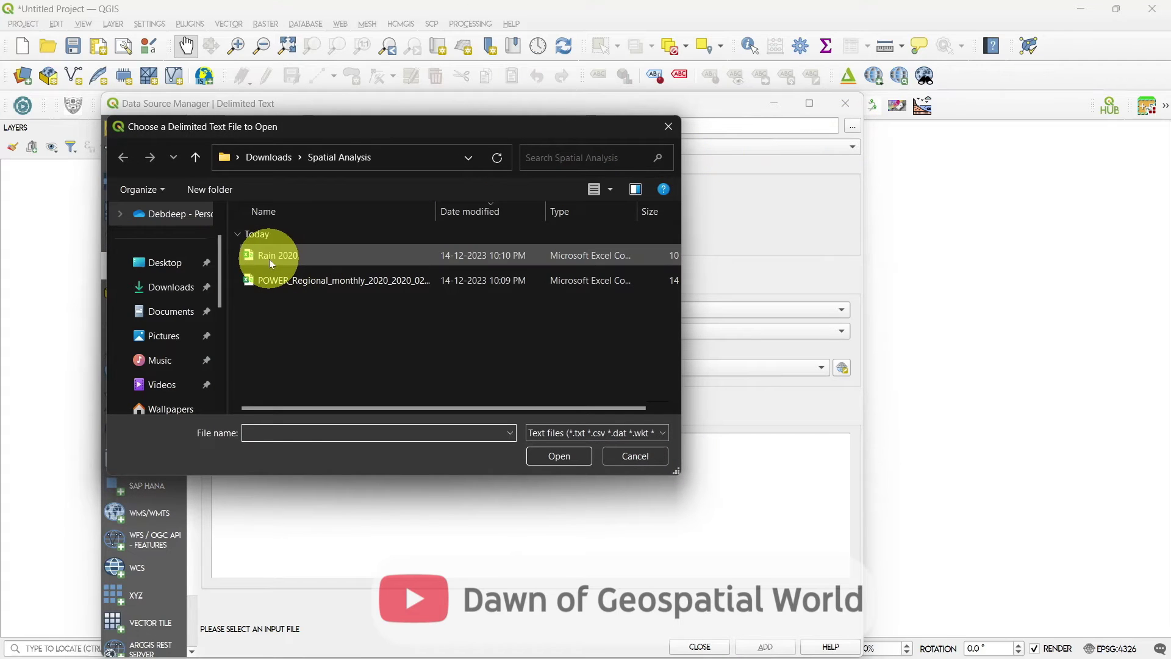
pyautogui.click(556, 455)
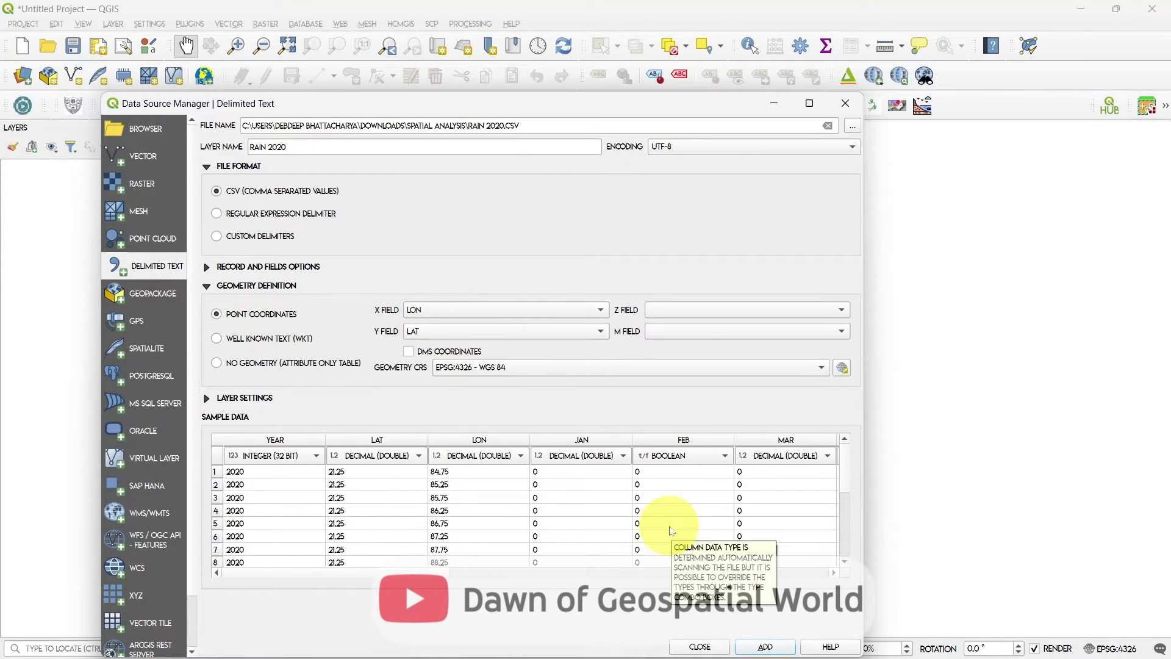
# Add the Rain 2020 points, then add West_Bengal.shp as a vector layer.
pyautogui.click(767, 647)
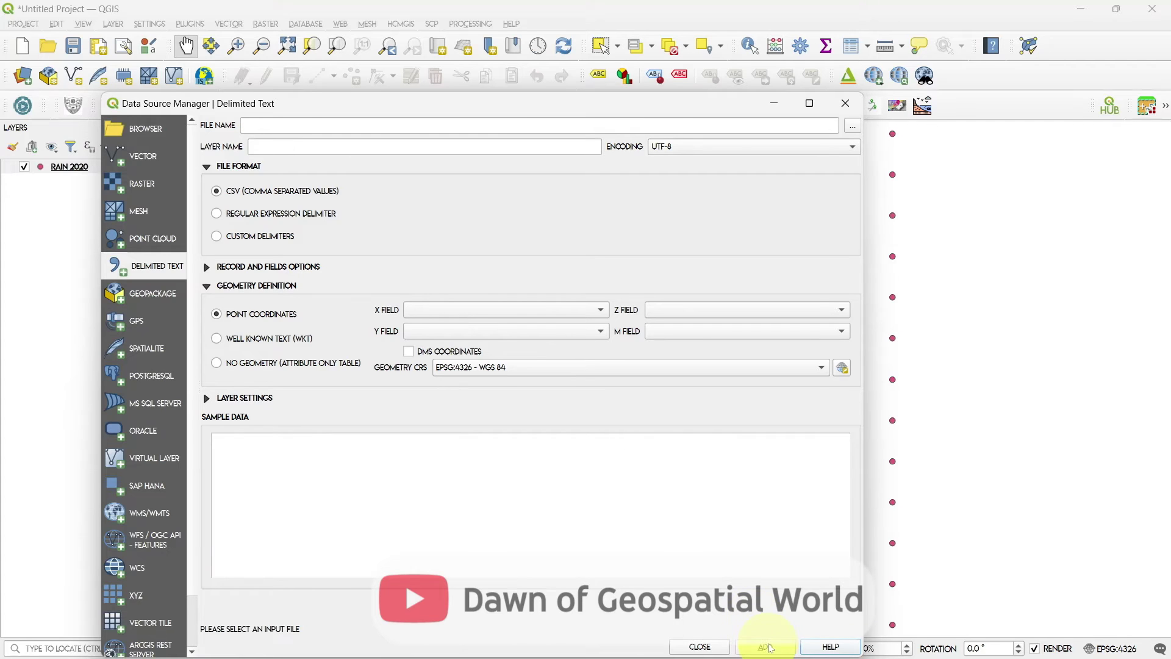
pyautogui.click(135, 157)
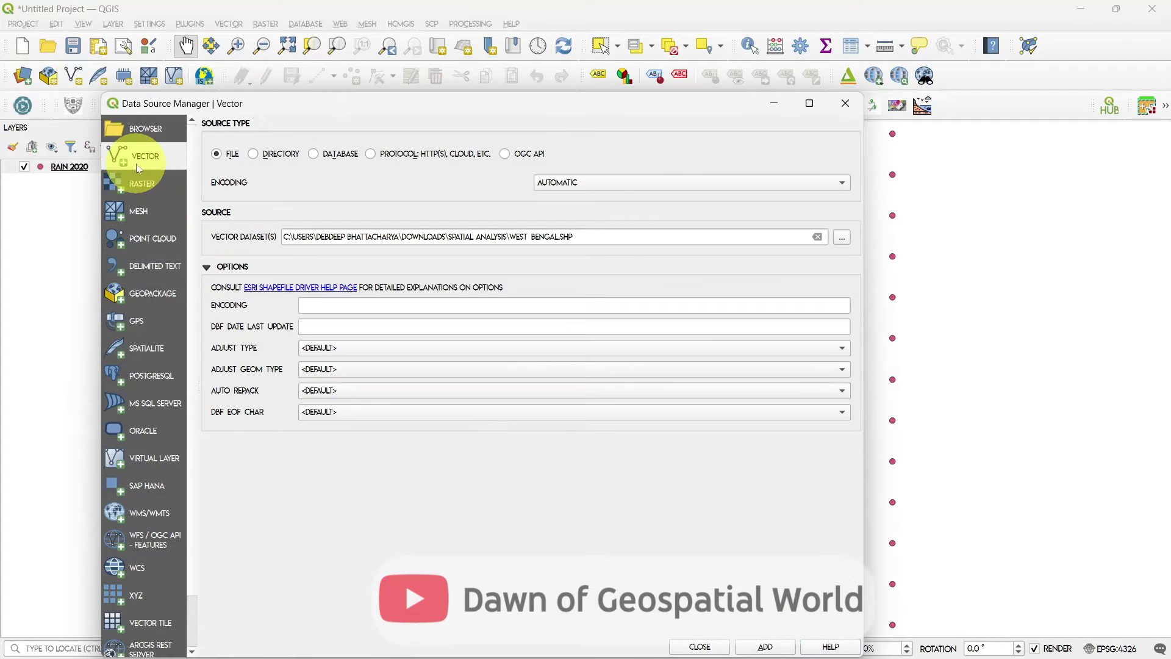
pyautogui.click(842, 239)
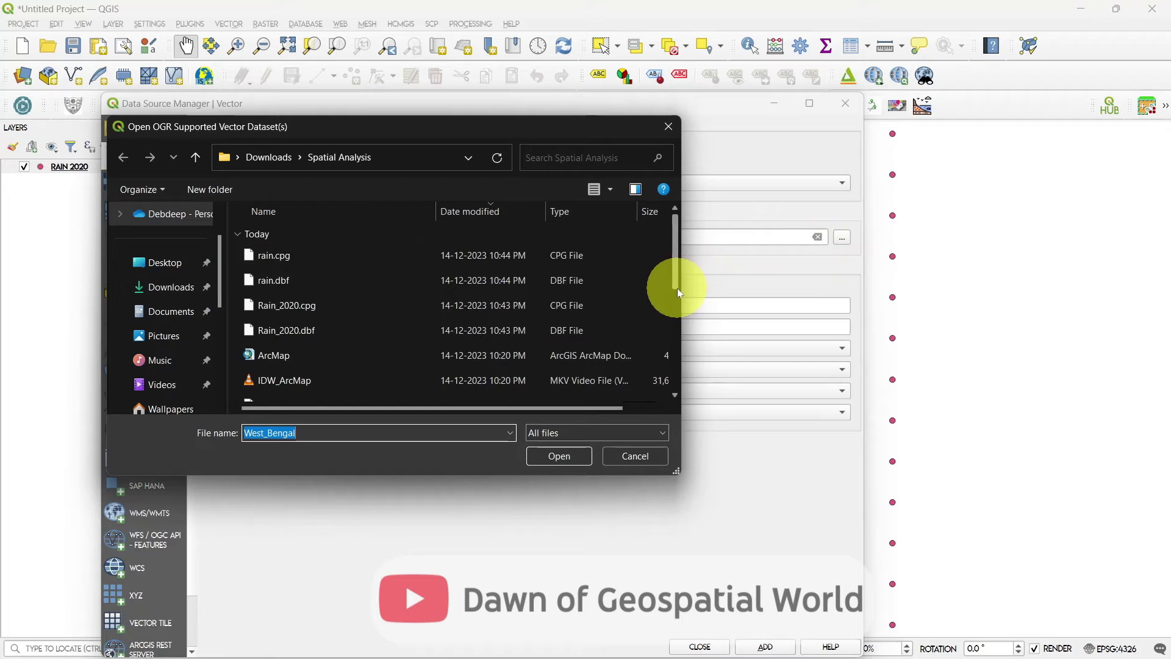
pyautogui.moveTo(677, 288); pyautogui.dragTo(679, 331)
pyautogui.click(360, 389)
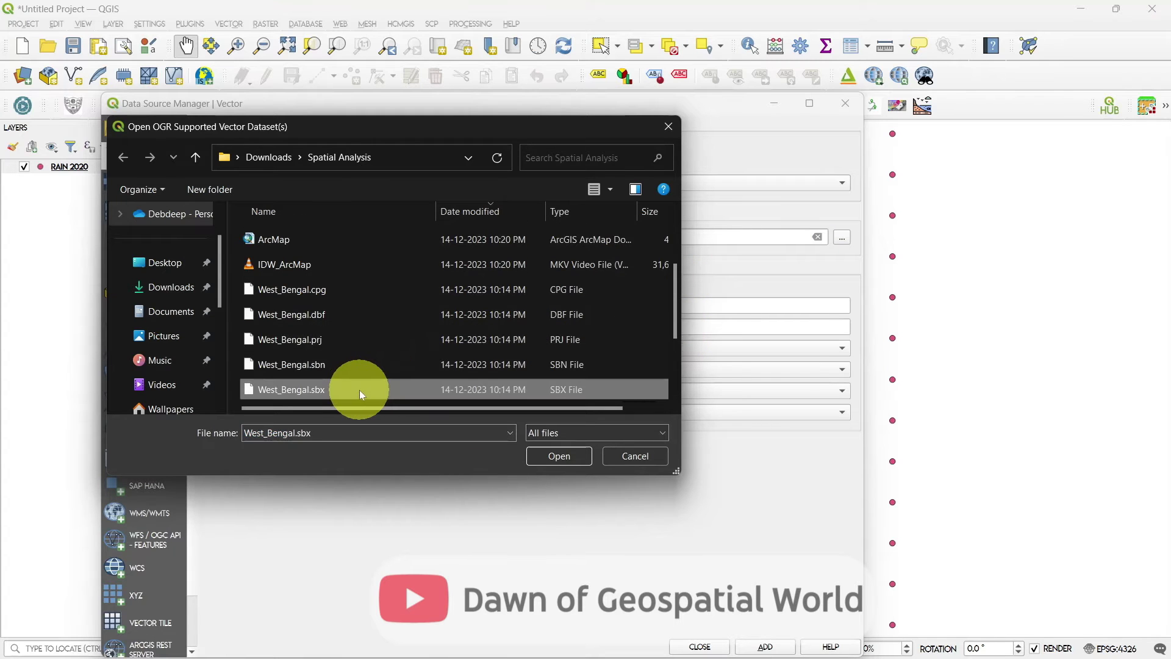
pyautogui.scroll(-1, 360, 389)
pyautogui.click(336, 366)
pyautogui.click(556, 457)
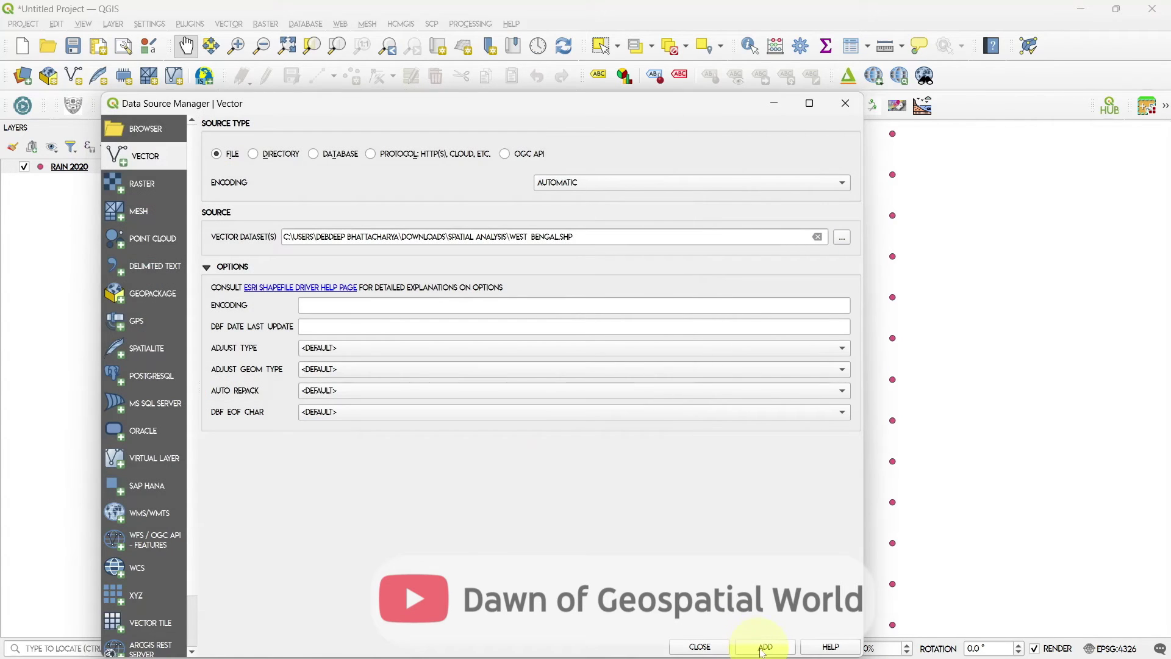
pyautogui.click(763, 647)
pyautogui.click(701, 646)
pyautogui.click(81, 170)
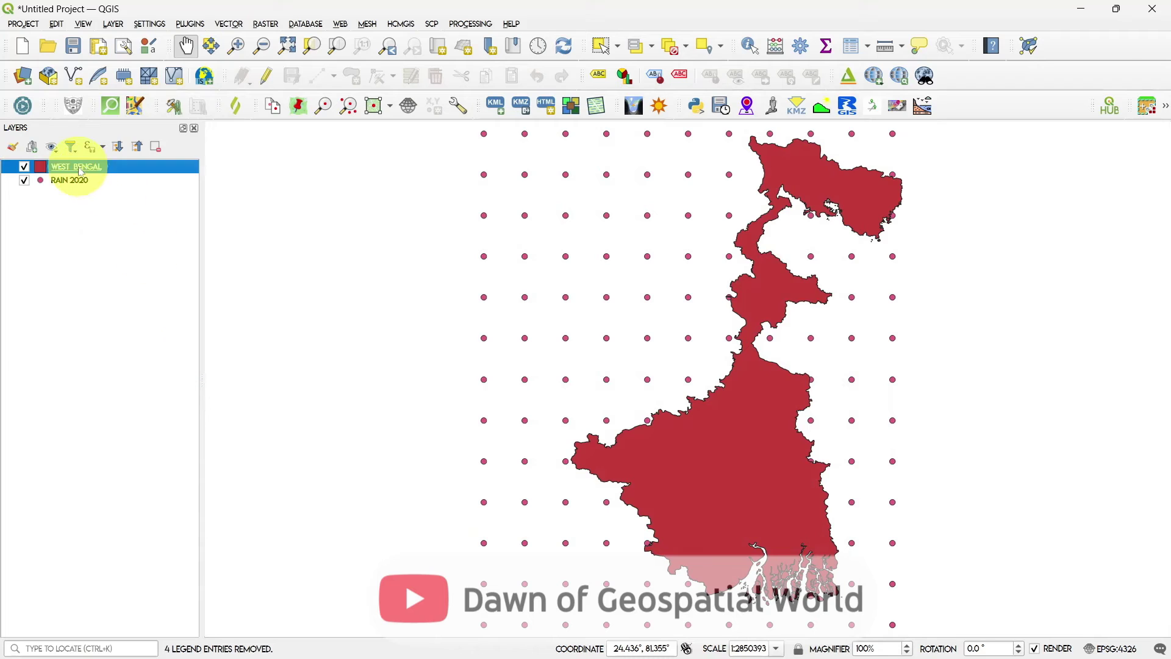
# Move West Bengal below the Rain 2020 layer and open the vector Clip algorithm.
pyautogui.moveTo(81, 173); pyautogui.dragTo(86, 190)
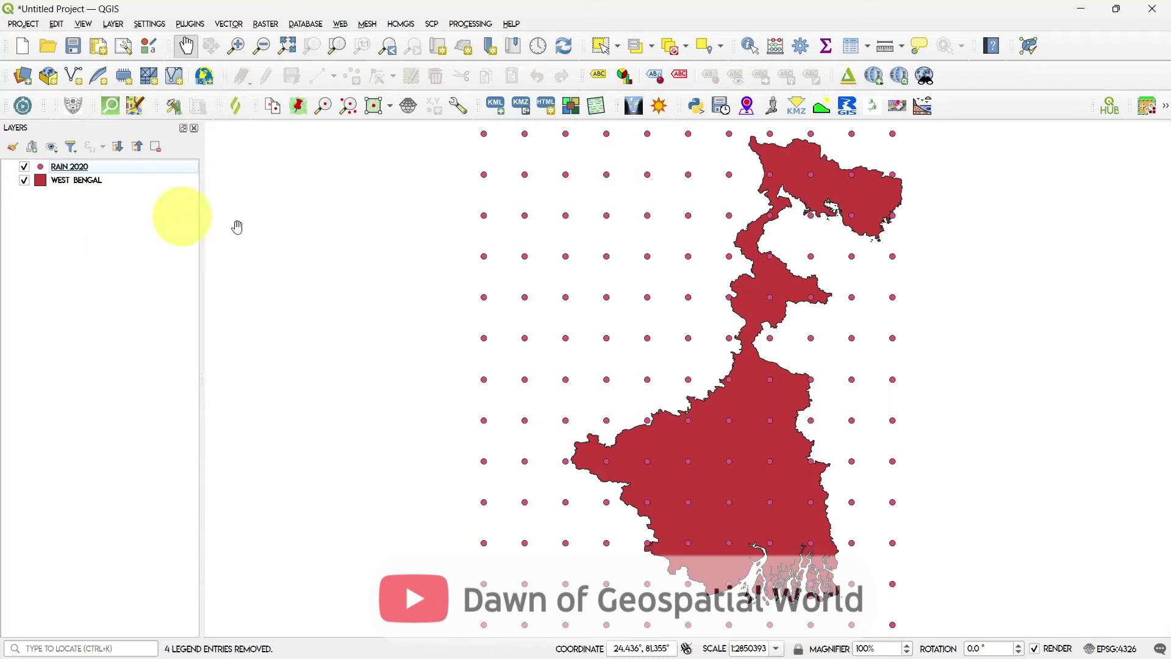
pyautogui.click(456, 24)
pyautogui.click(479, 36)
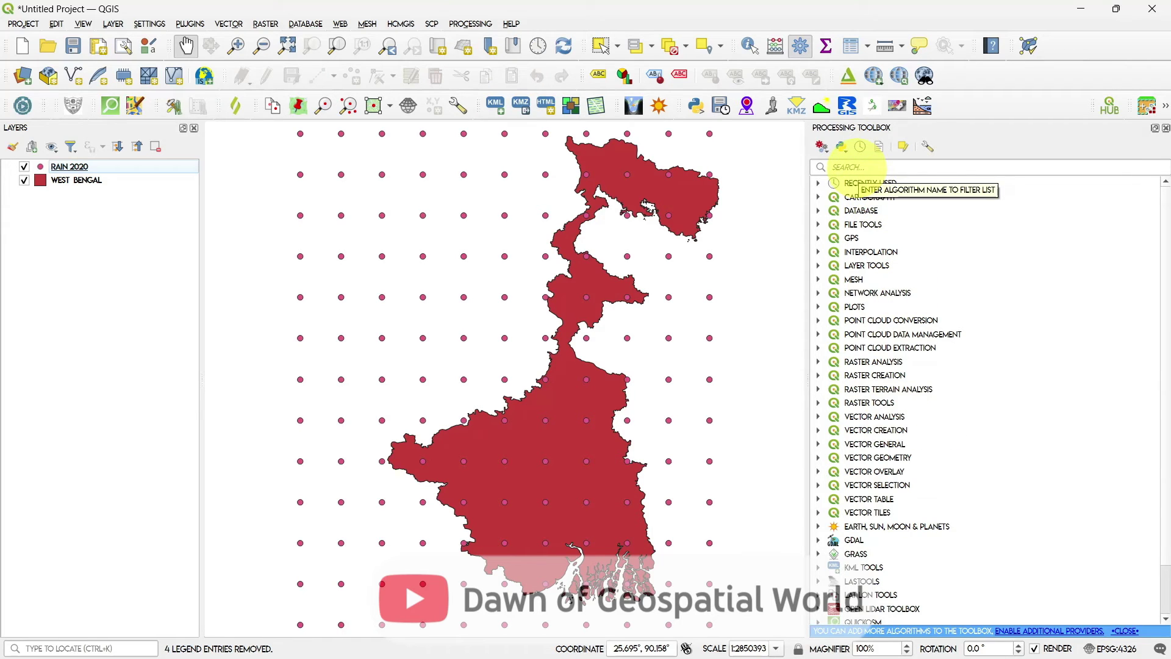
pyautogui.click(858, 167)
pyautogui.write('clip')
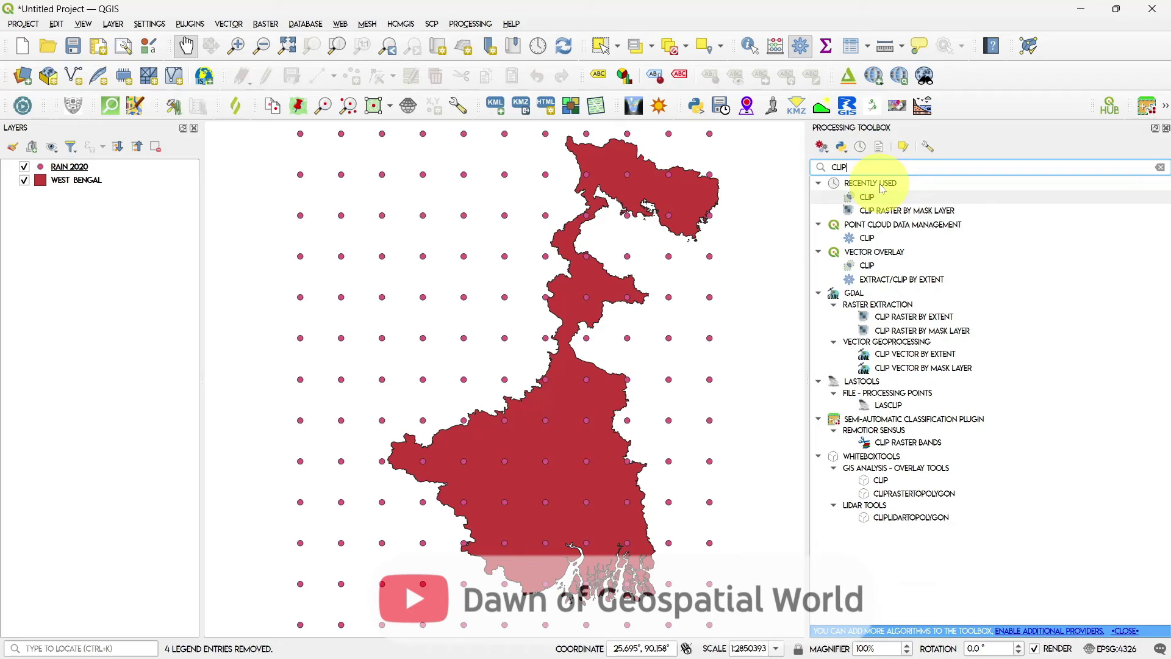
pyautogui.doubleClick(856, 265)
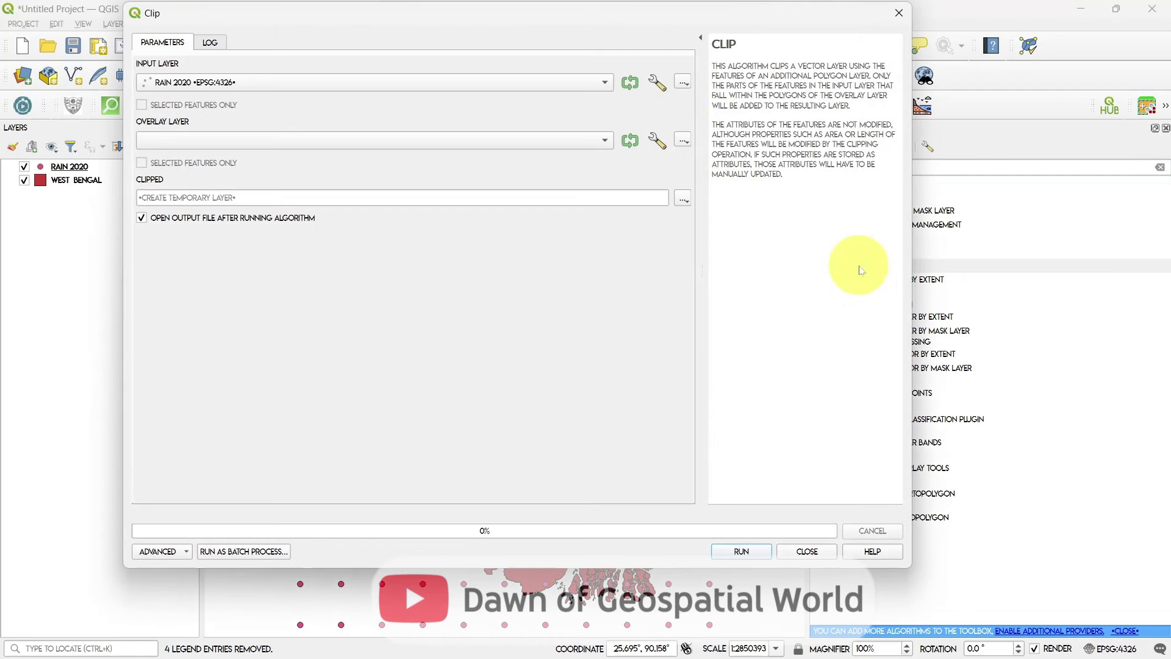
# Clip RAIN 2020 with the WEST BENGAL overlay layer and run it.
pyautogui.click(585, 88)
pyautogui.click(556, 123)
pyautogui.click(537, 140)
pyautogui.click(519, 146)
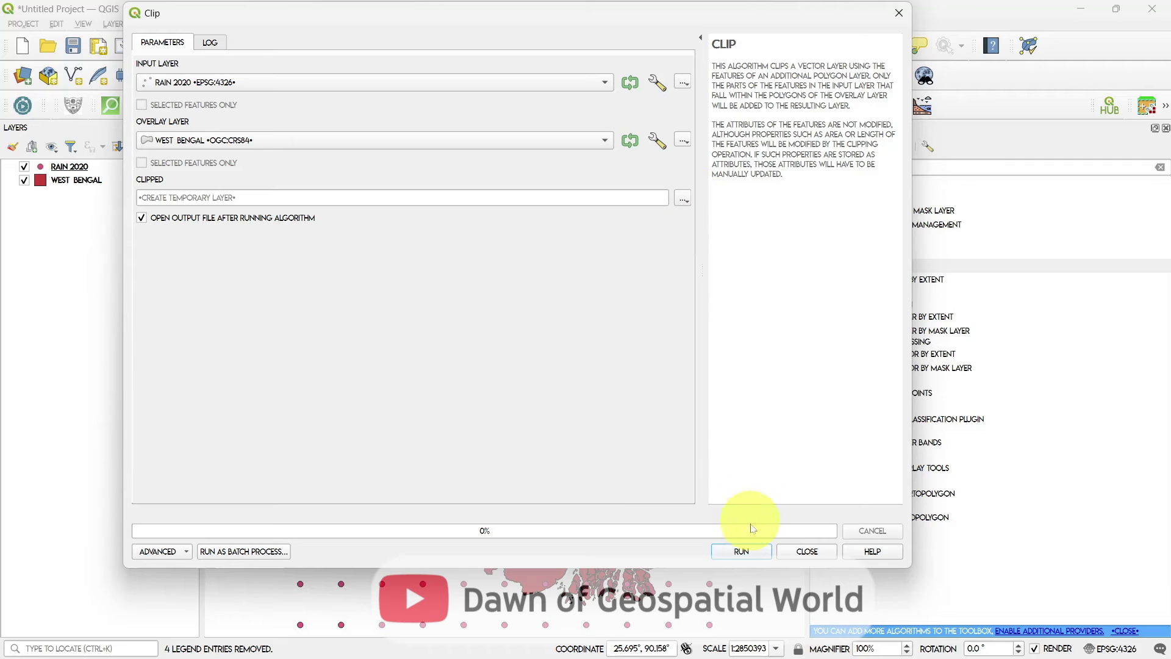
pyautogui.click(754, 551)
pyautogui.click(806, 551)
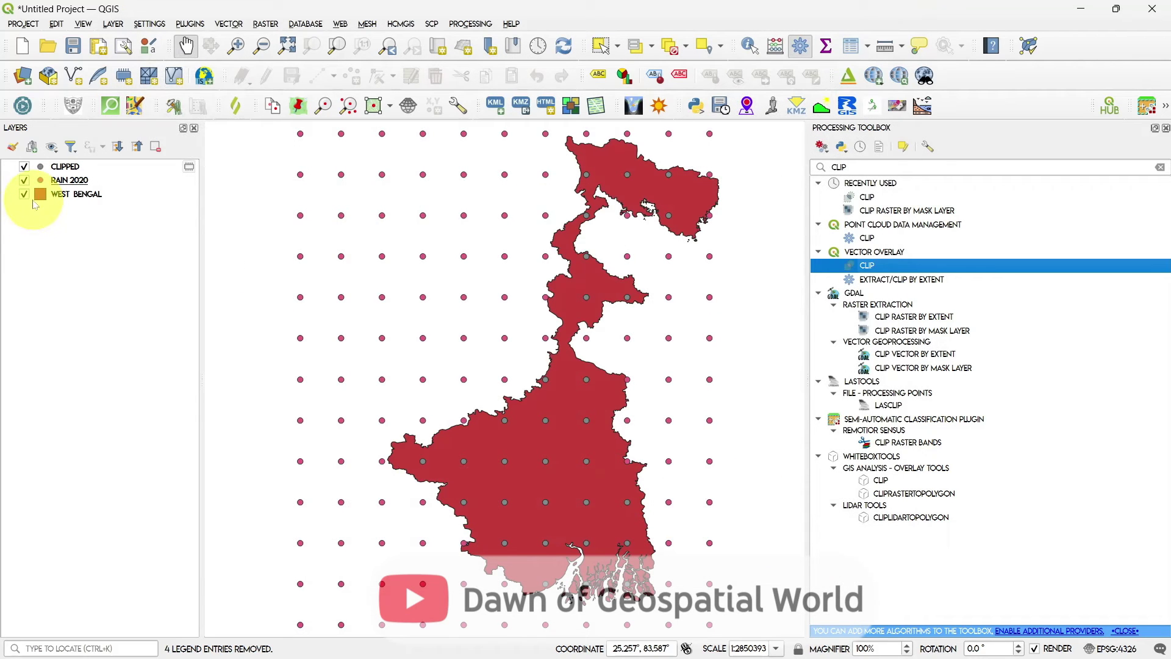
# Hide the unclipped RAIN 2020 points and open the IDW Interpolation tool.
pyautogui.click(24, 181)
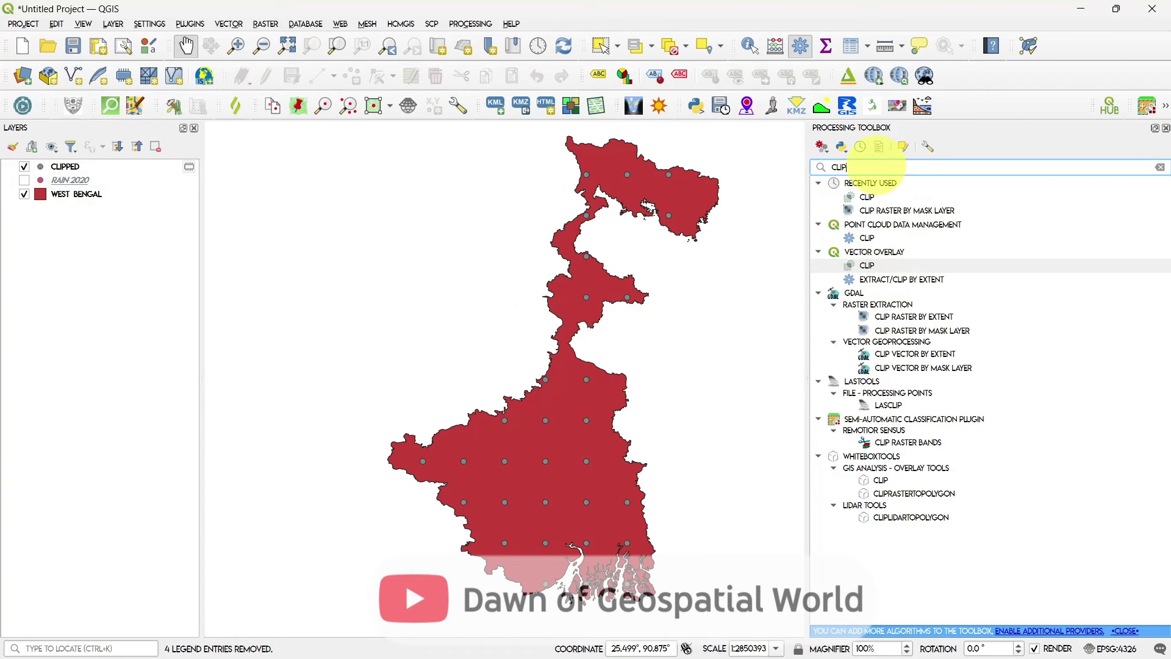
pyautogui.press('BackSpace')
pyautogui.press('BackSpace')
pyautogui.press('BackSpace')
pyautogui.press('BackSpace')
pyautogui.write('IDW')
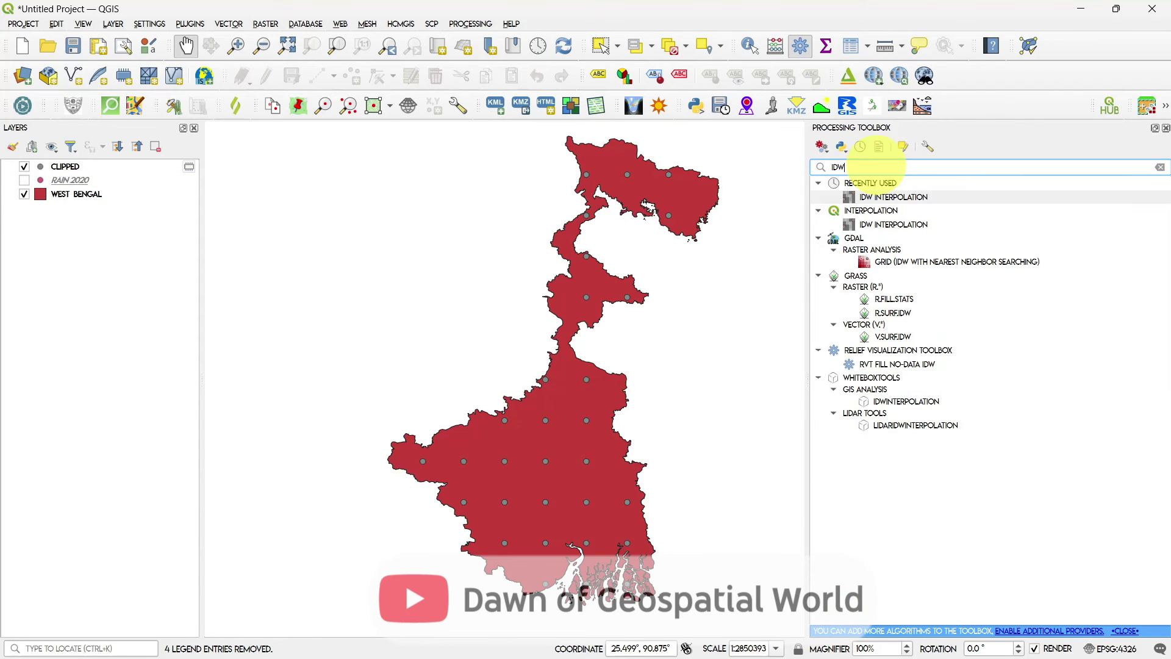
pyautogui.doubleClick(902, 227)
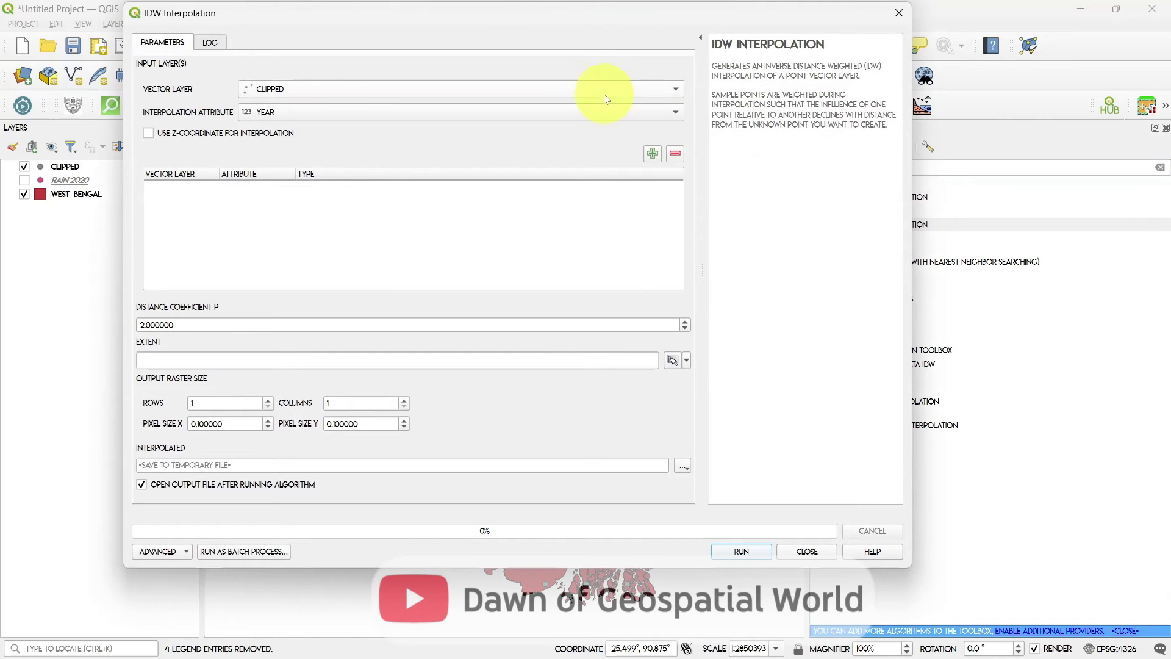
# Add the CLIPPED point layer with its ANN field as the interpolation input, treated as points.
pyautogui.click(605, 98)
pyautogui.click(599, 92)
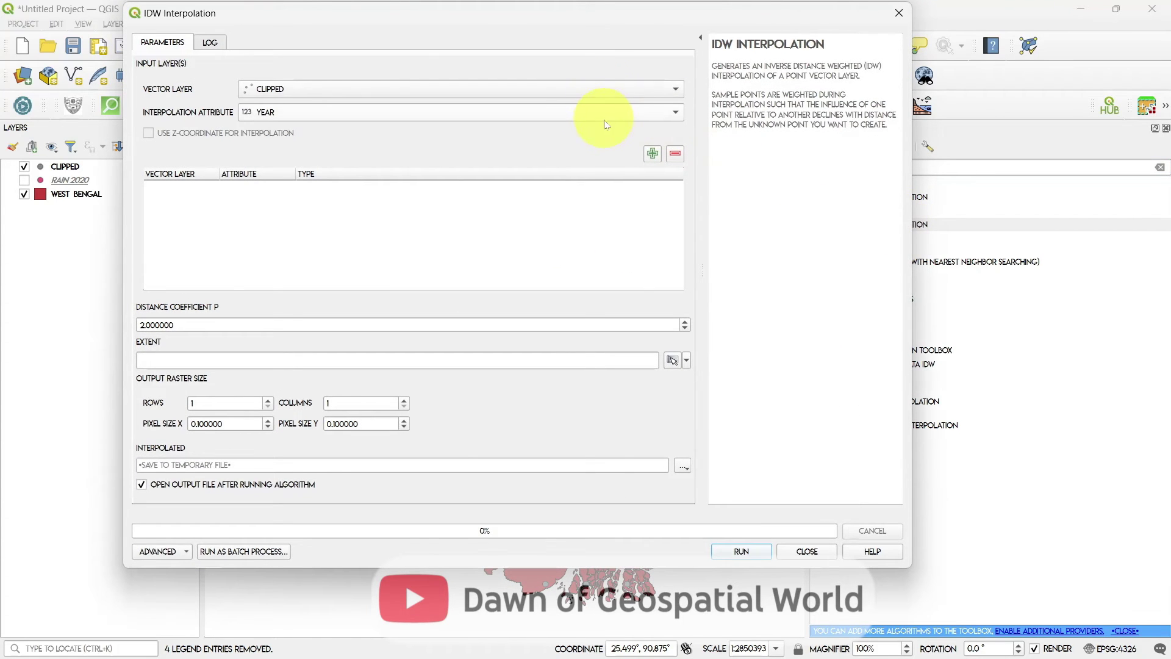
pyautogui.click(595, 112)
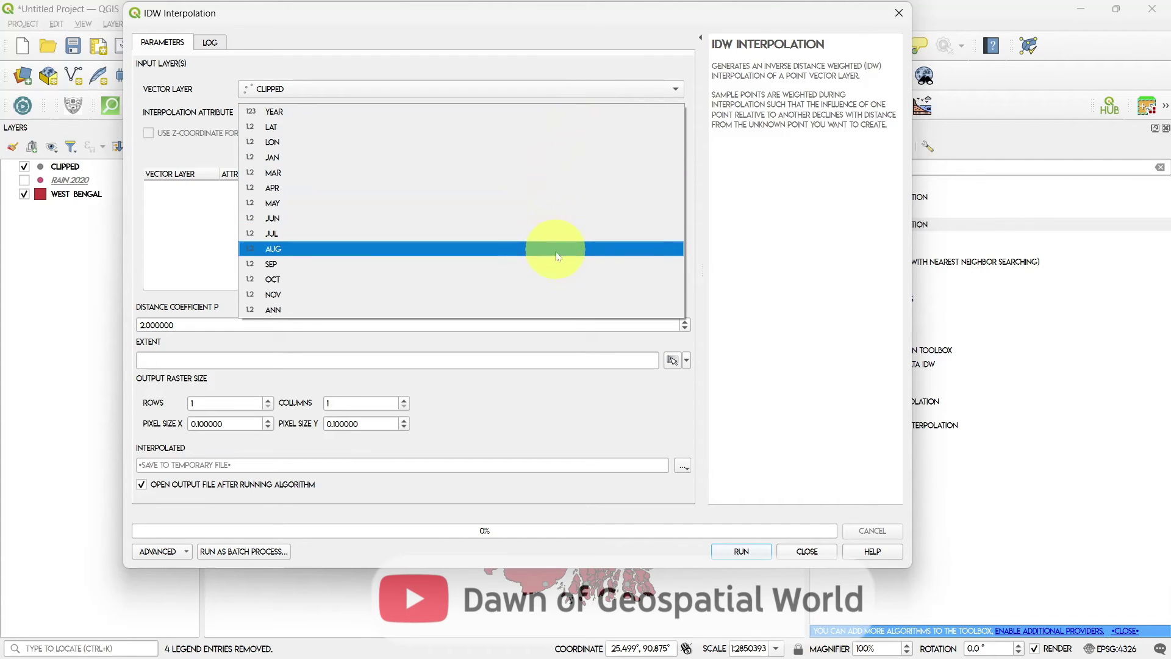
pyautogui.click(558, 312)
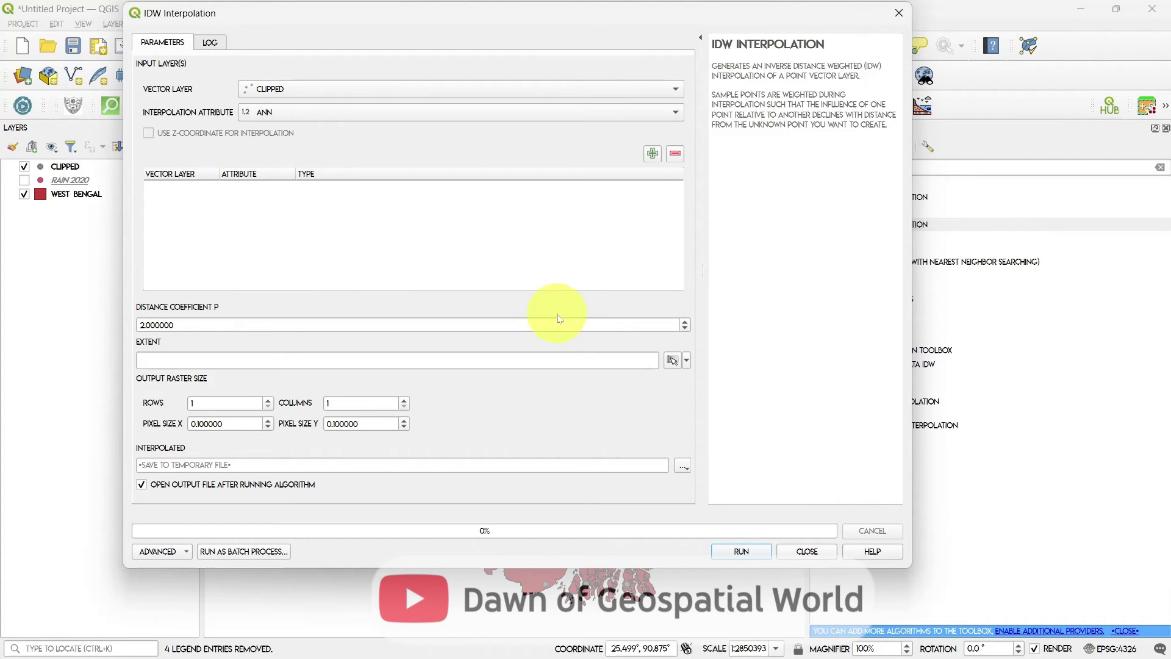
pyautogui.click(652, 156)
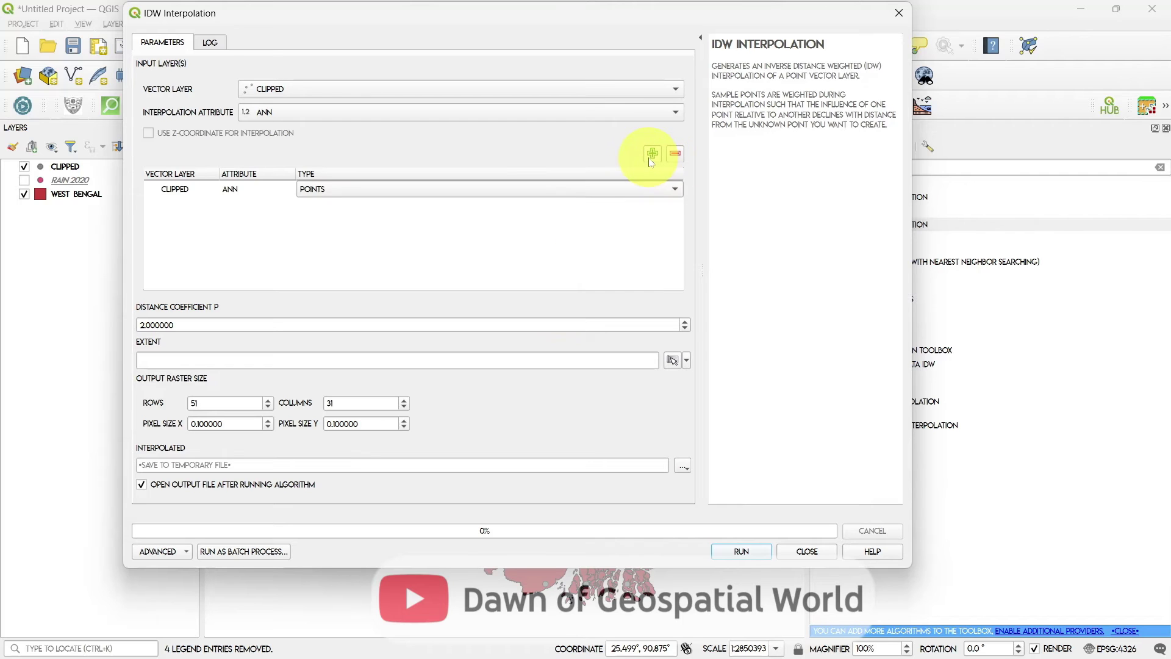
pyautogui.doubleClick(534, 191)
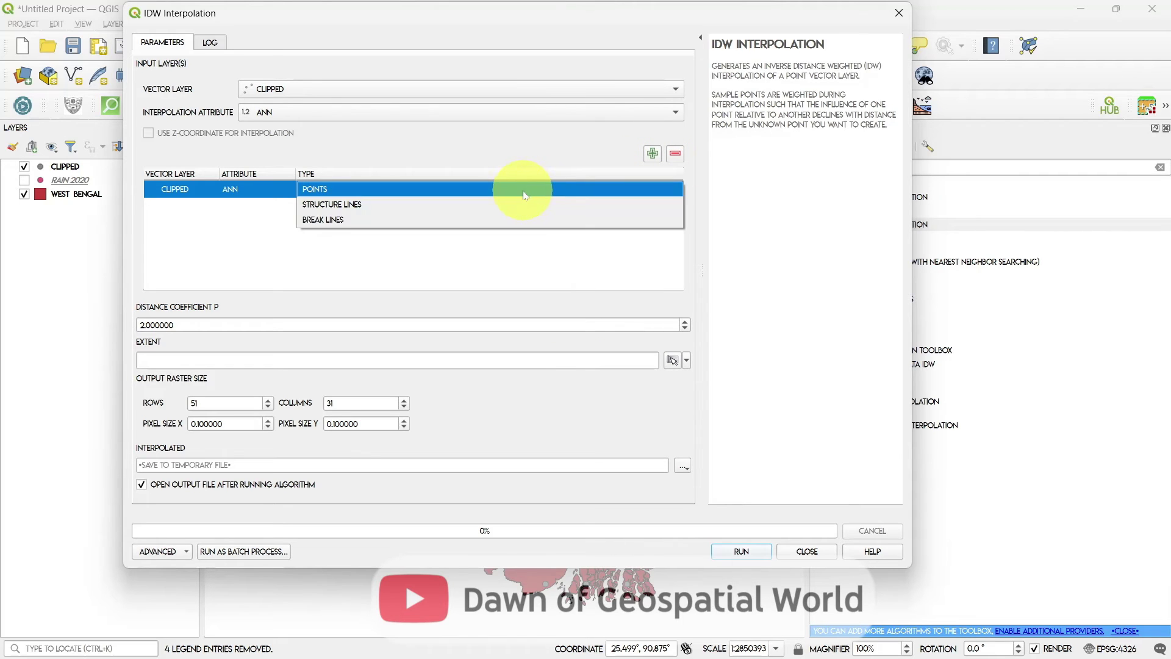
pyautogui.click(523, 191)
# Take the output extent from the WEST BENGAL layer, keep a temporary output, and run IDW.
pyautogui.click(686, 361)
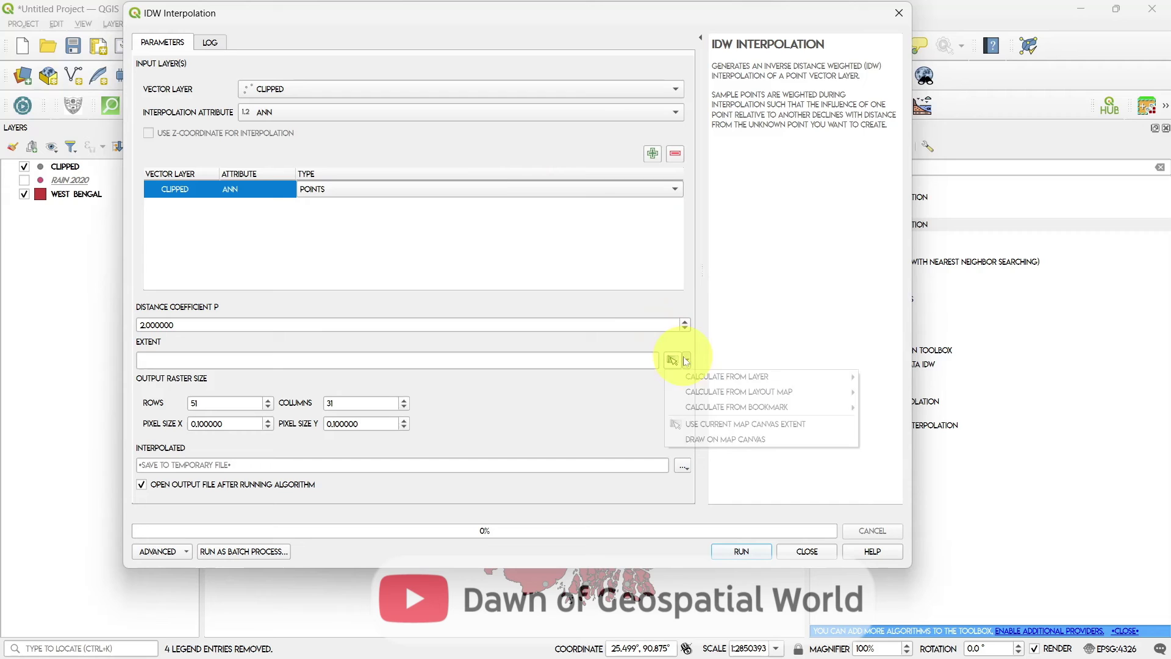
pyautogui.moveTo(723, 376)
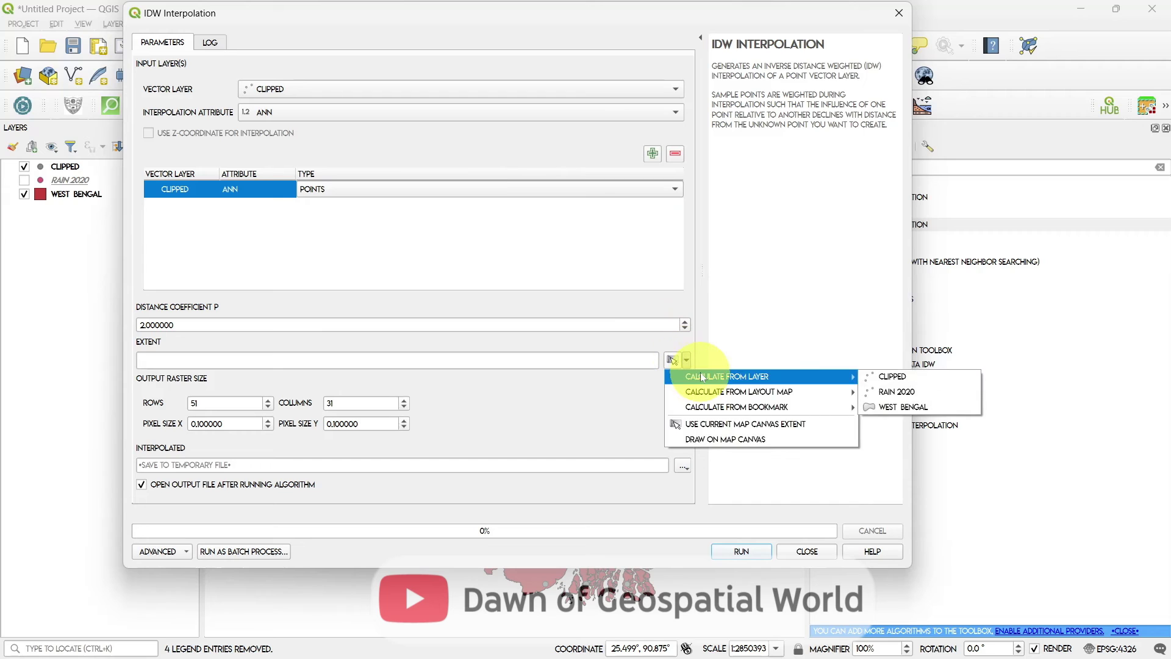
pyautogui.click(921, 409)
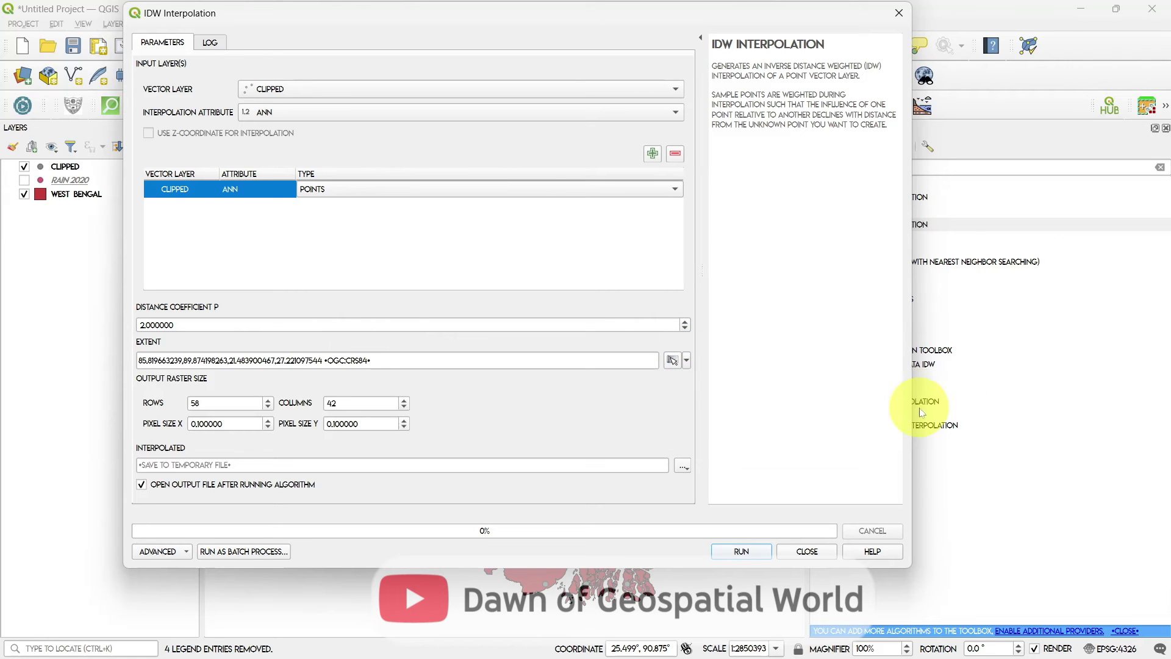
pyautogui.click(684, 467)
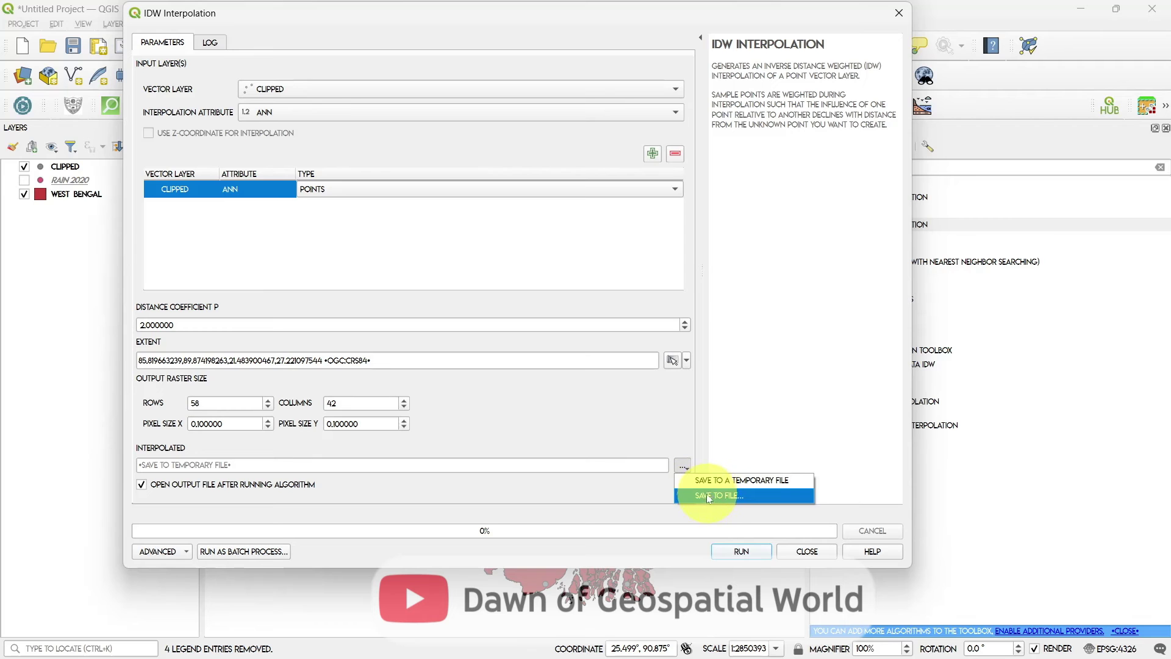
pyautogui.click(658, 507)
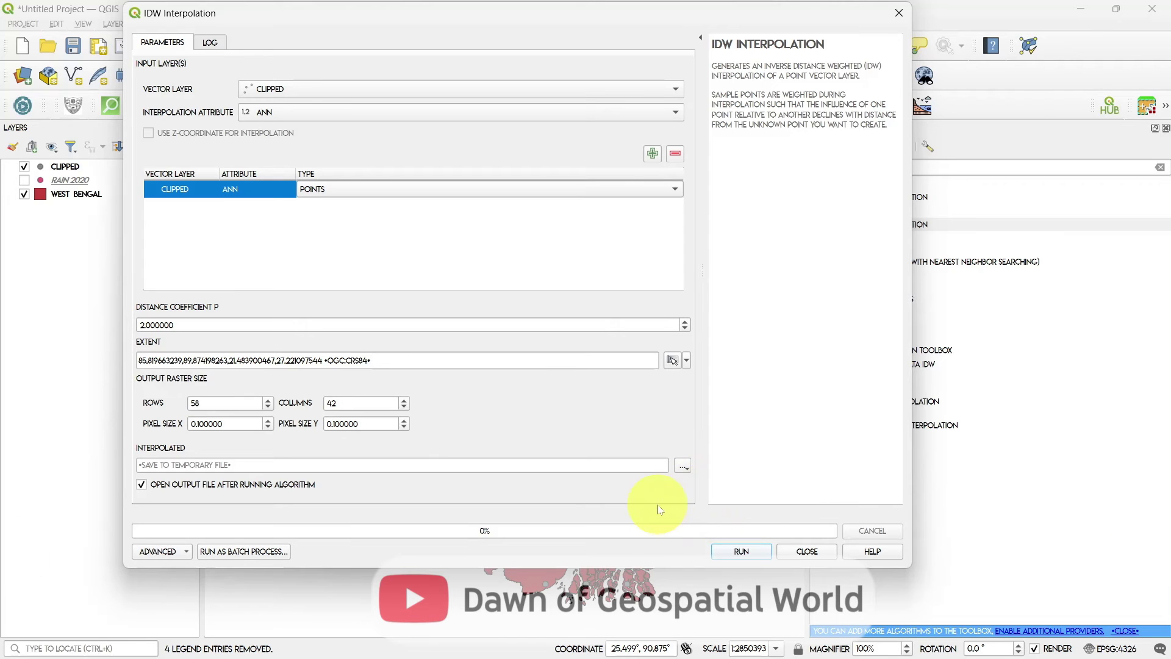
pyautogui.click(738, 551)
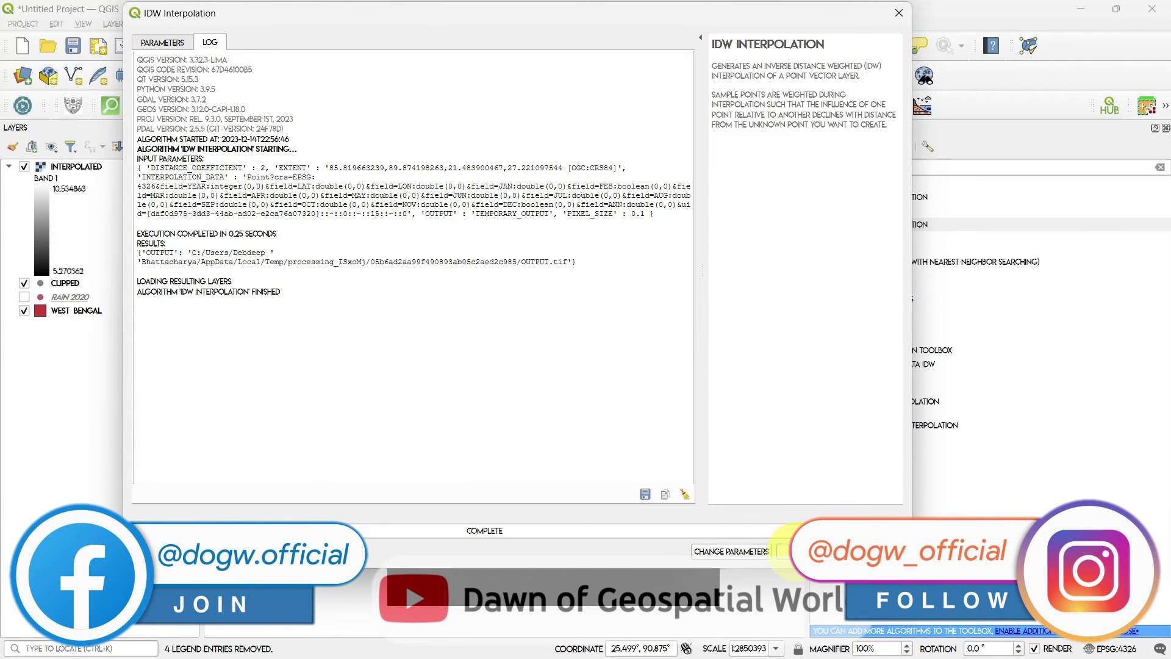
pyautogui.click(785, 551)
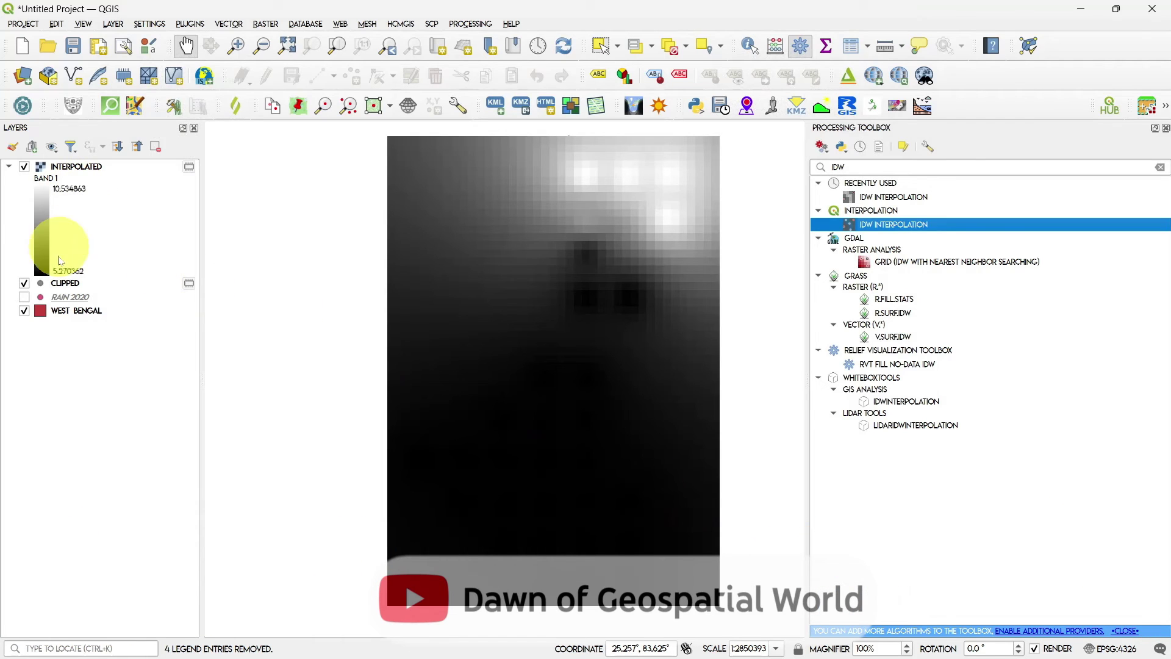
# Move WEST BENGAL above the raster and set its fill style to No Brush.
pyautogui.moveTo(61, 314)
pyautogui.mouseDown()
pyautogui.moveTo(55, 150)
pyautogui.moveTo(66, 166)
pyautogui.mouseUp()
pyautogui.click(44, 171)
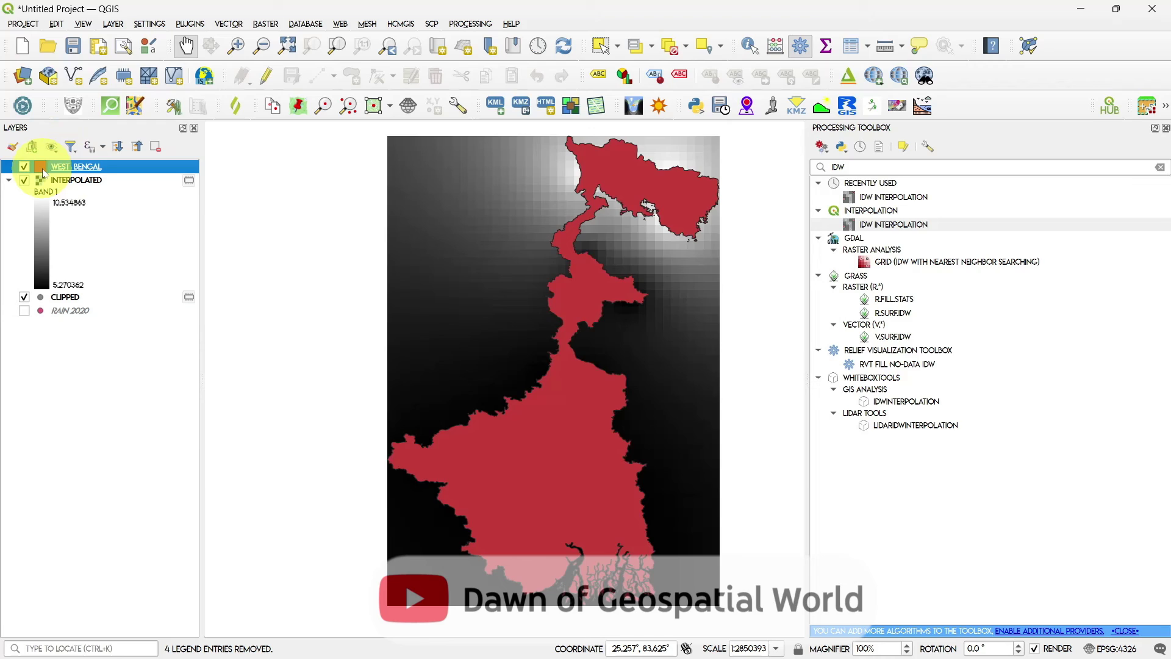
pyautogui.doubleClick(44, 171)
pyautogui.click(671, 89)
pyautogui.click(778, 237)
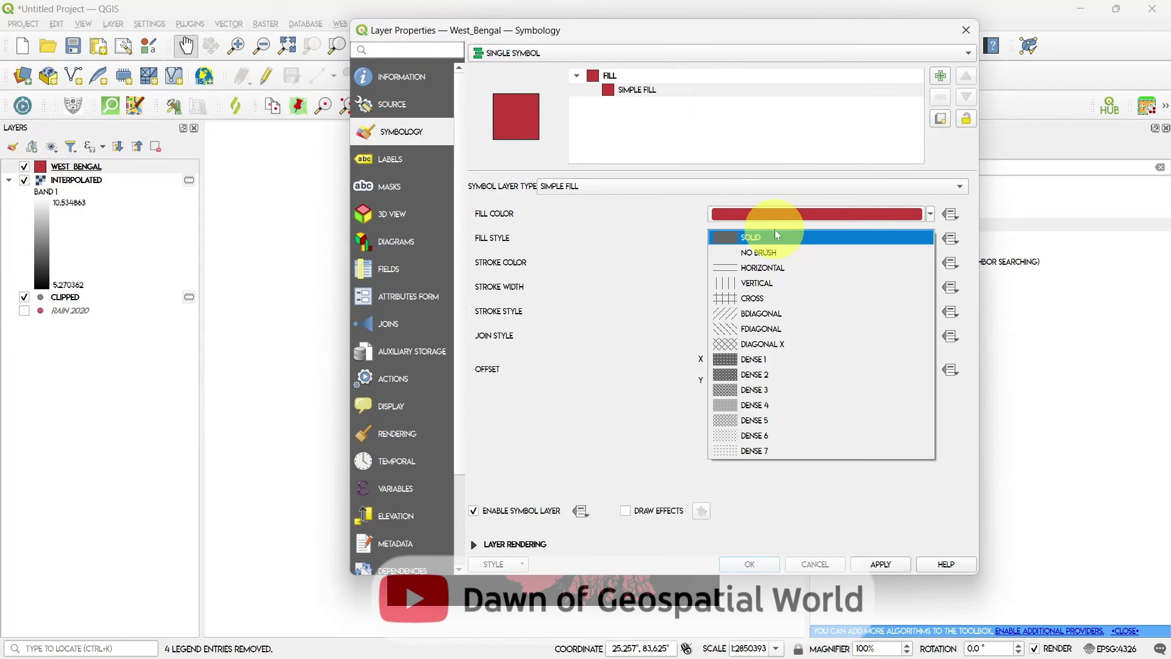
pyautogui.click(769, 252)
pyautogui.click(749, 563)
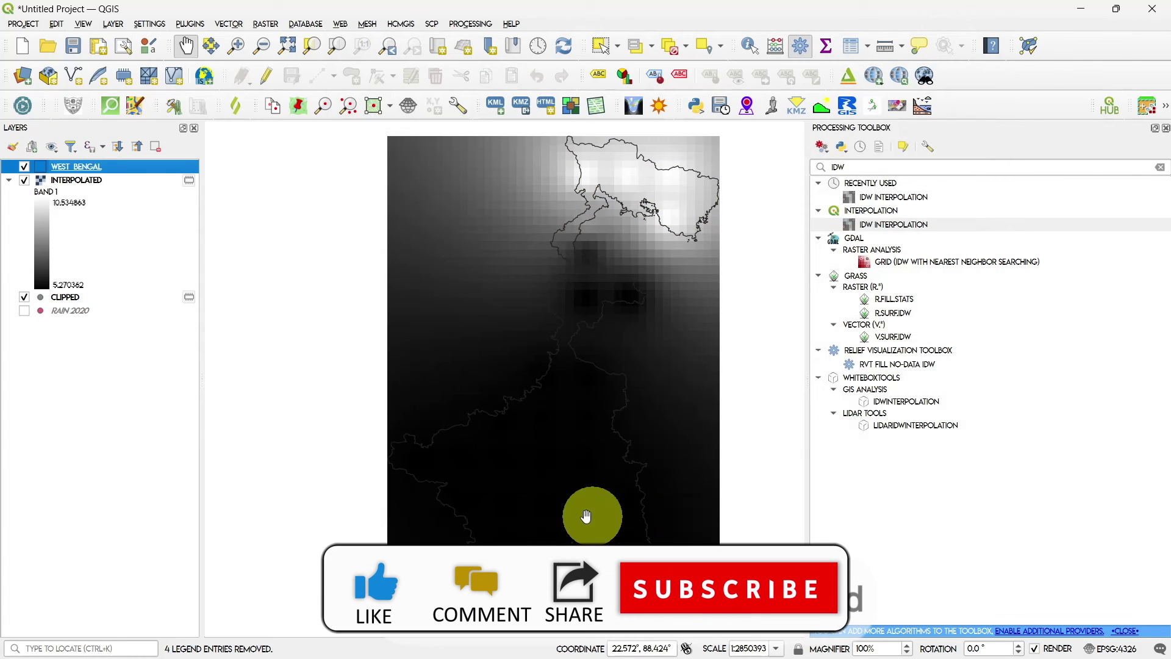
pyautogui.click(902, 165)
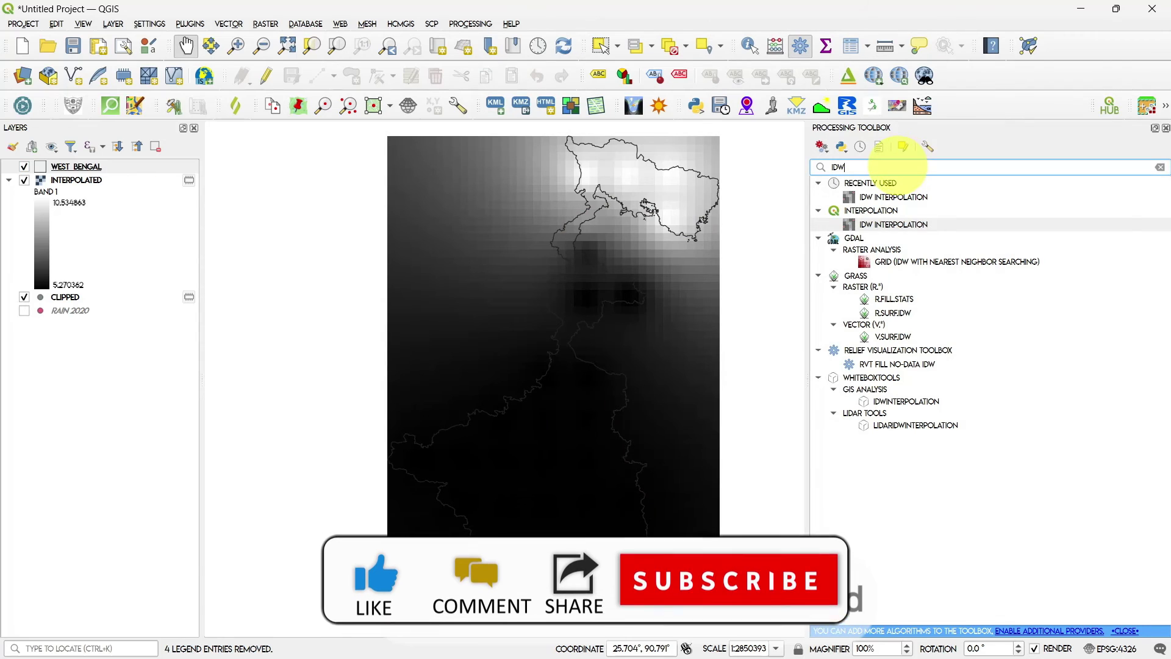
pyautogui.press('BackSpace')
pyautogui.press('BackSpace')
pyautogui.press('BackSpace')
# Open Clip Raster by Mask Layer with INTERPOLATED as input and WEST BENGAL as mask.
pyautogui.write('MA')
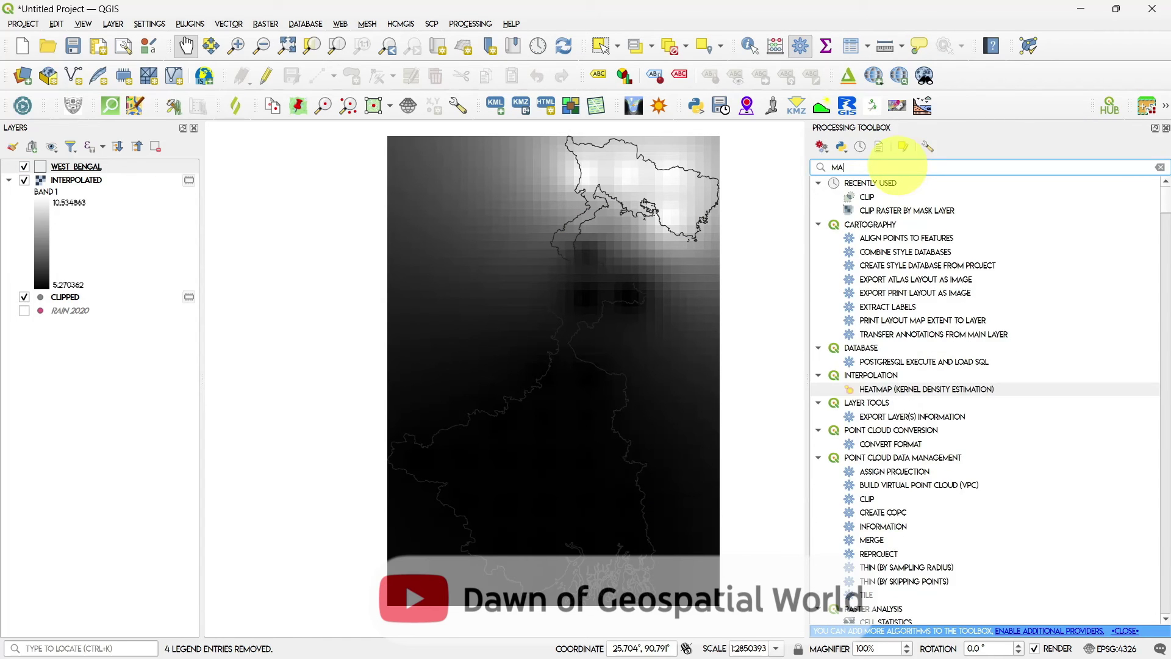
pyautogui.write('SK')
pyautogui.doubleClick(927, 311)
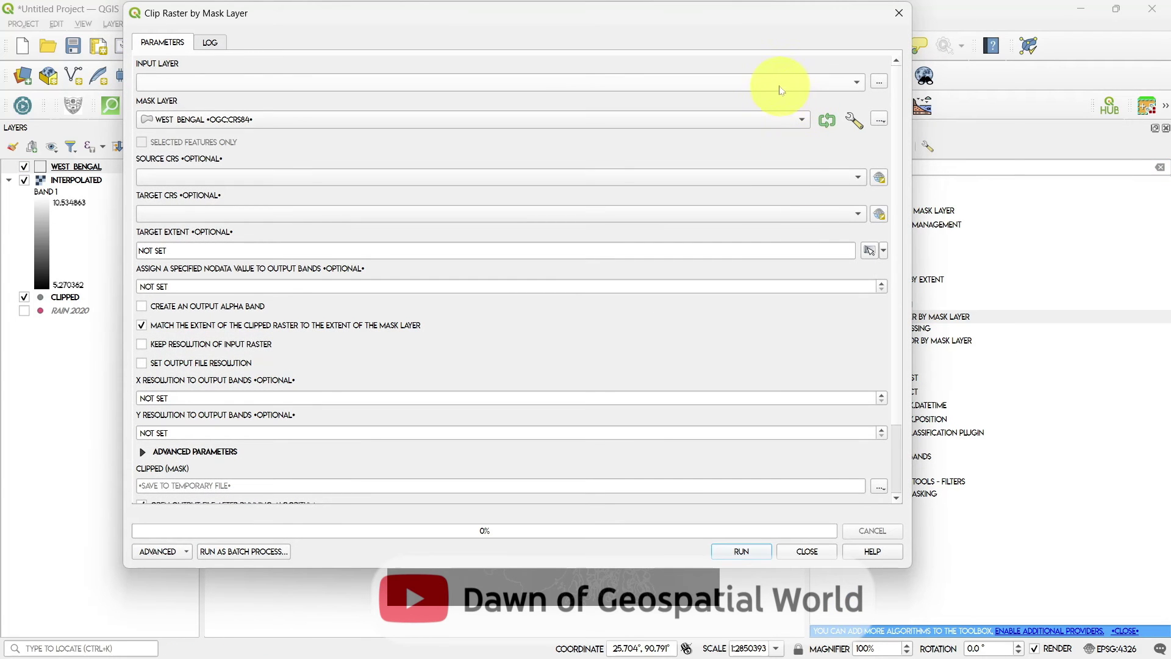
pyautogui.click(782, 90)
pyautogui.click(708, 83)
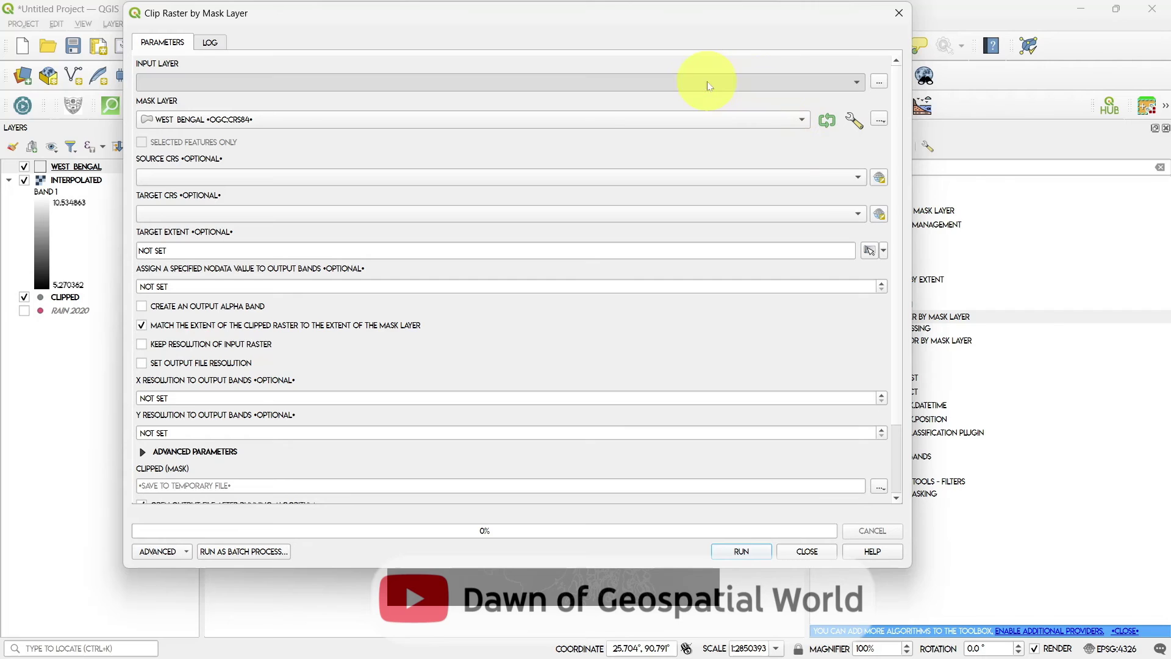
pyautogui.click(717, 124)
pyautogui.click(717, 124)
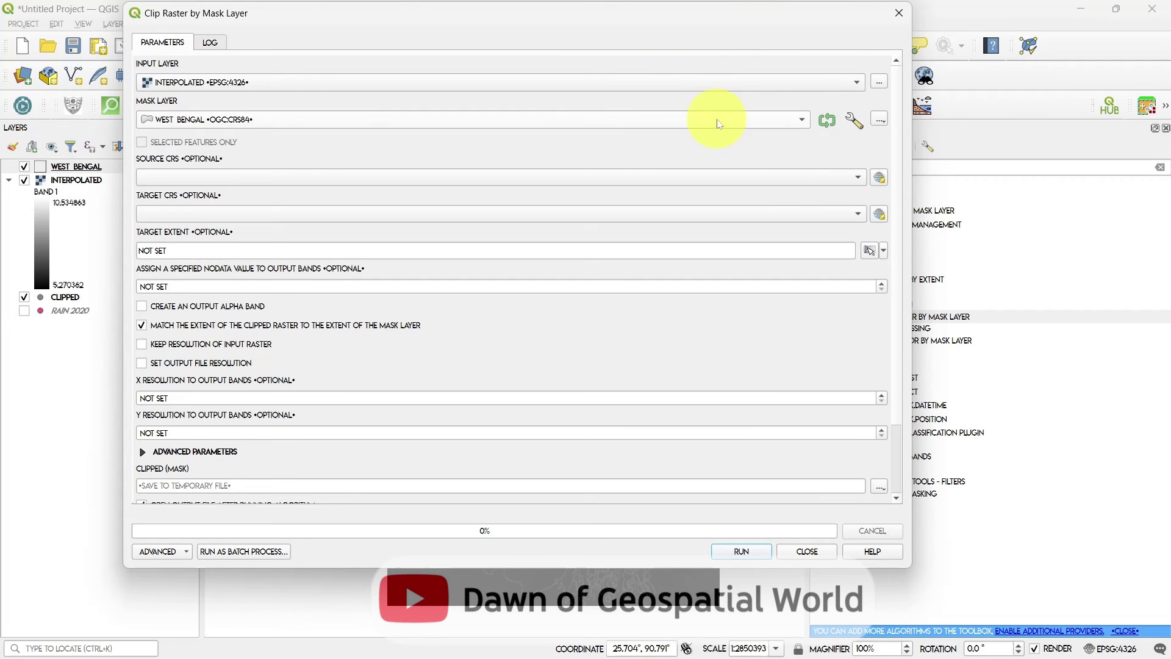
# Set both source and target CRS to EPSG:4326 - WGS 84.
pyautogui.click(747, 177)
pyautogui.click(740, 193)
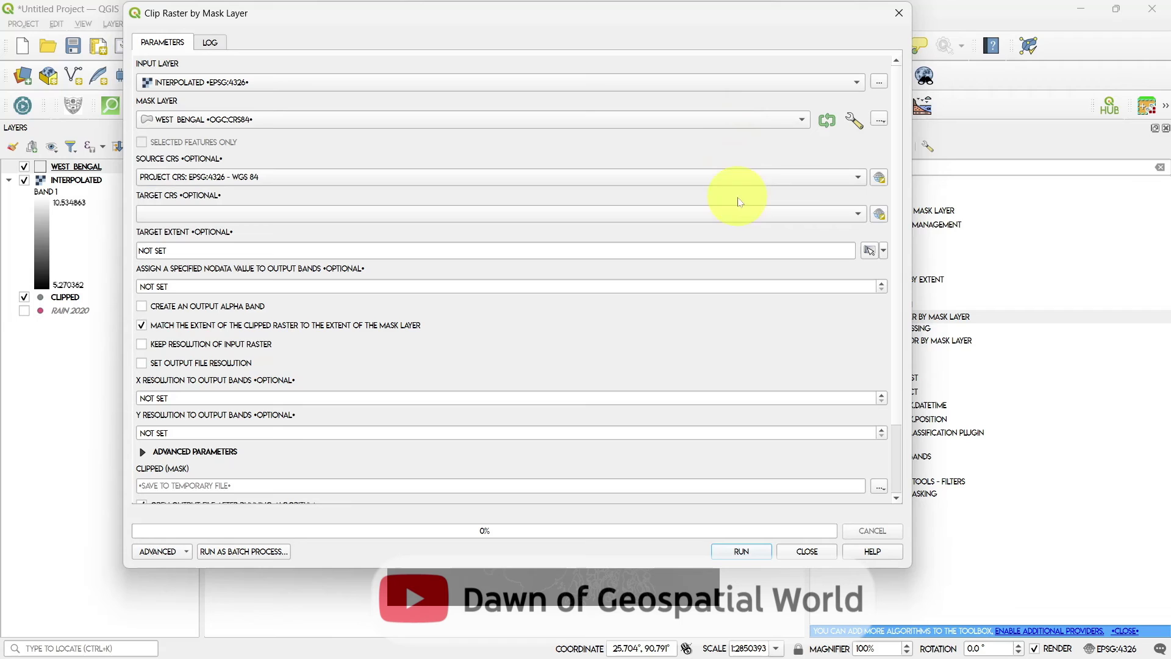
pyautogui.click(740, 217)
pyautogui.click(736, 228)
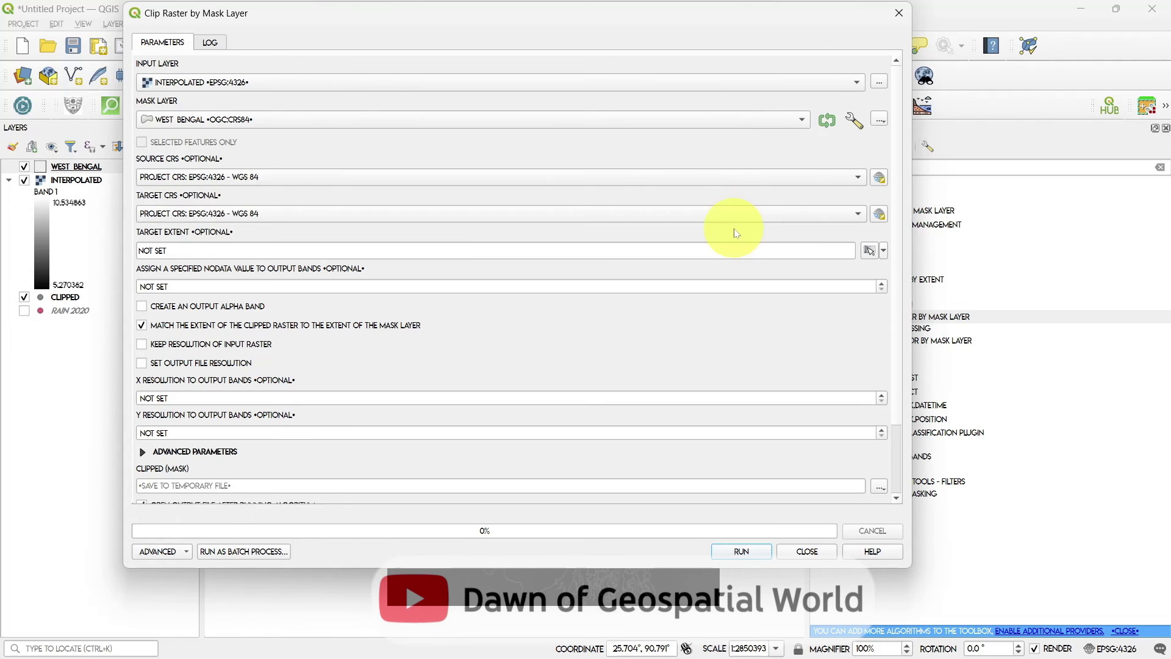